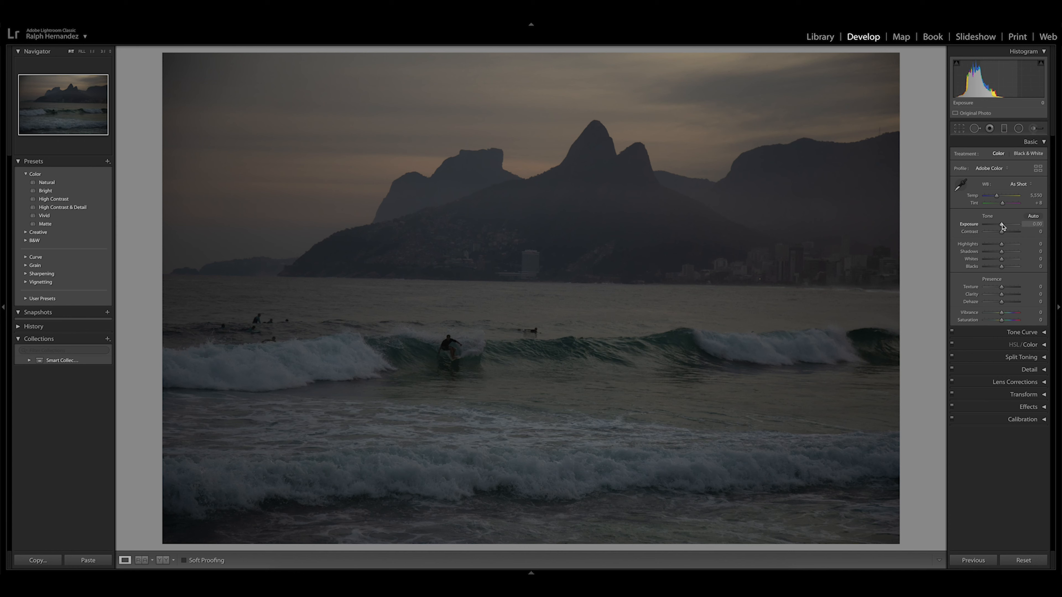
Step: Raise the photo's exposure to +0.95 and straighten the horizon to an angle of -1.41 with the crop tool
left_click_drag(1002, 226, 1006, 226)
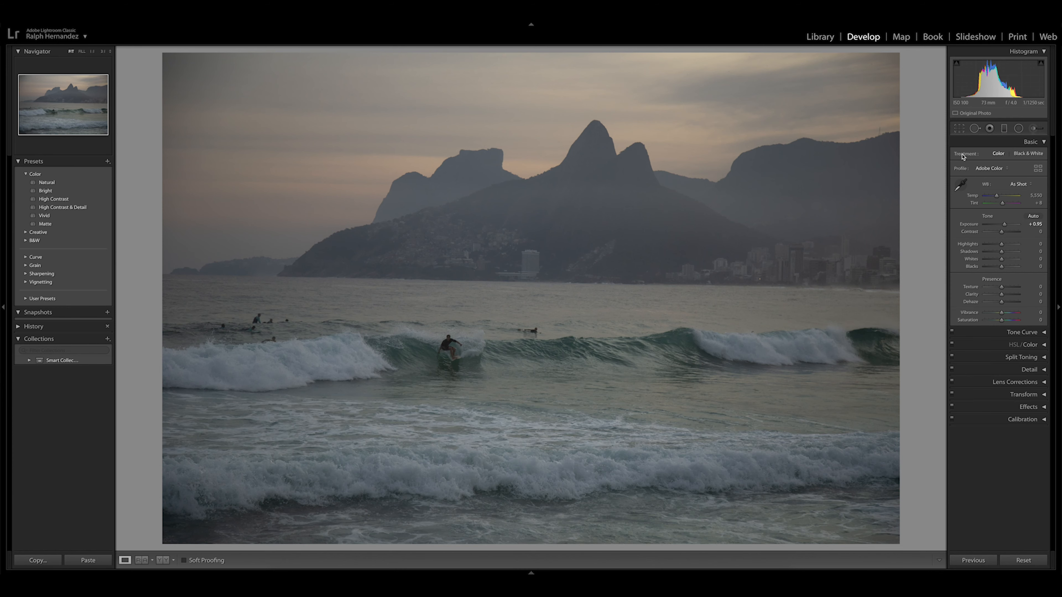
left_click(959, 128)
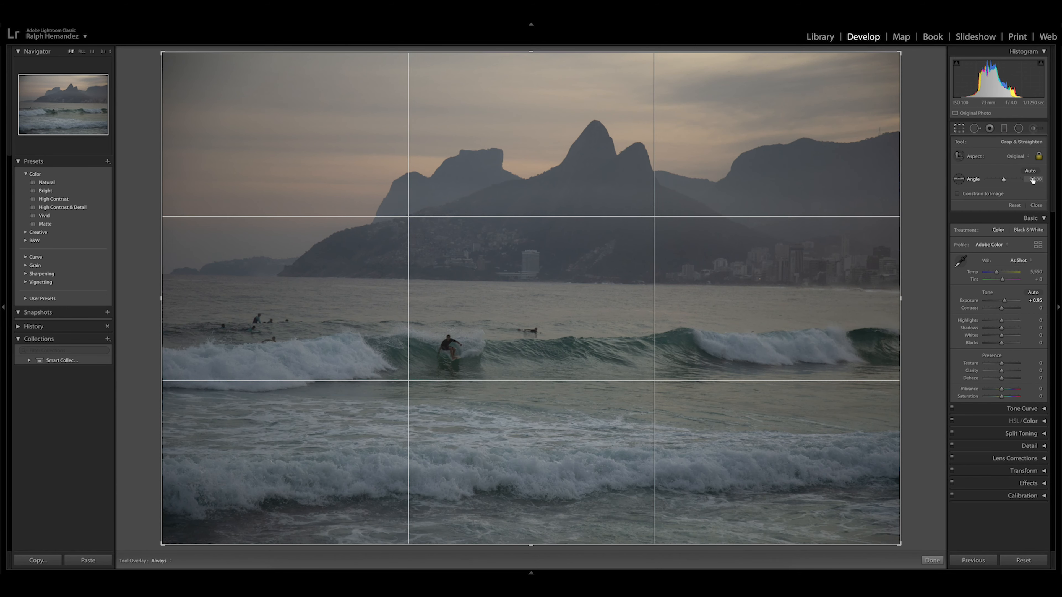
left_click(1031, 171)
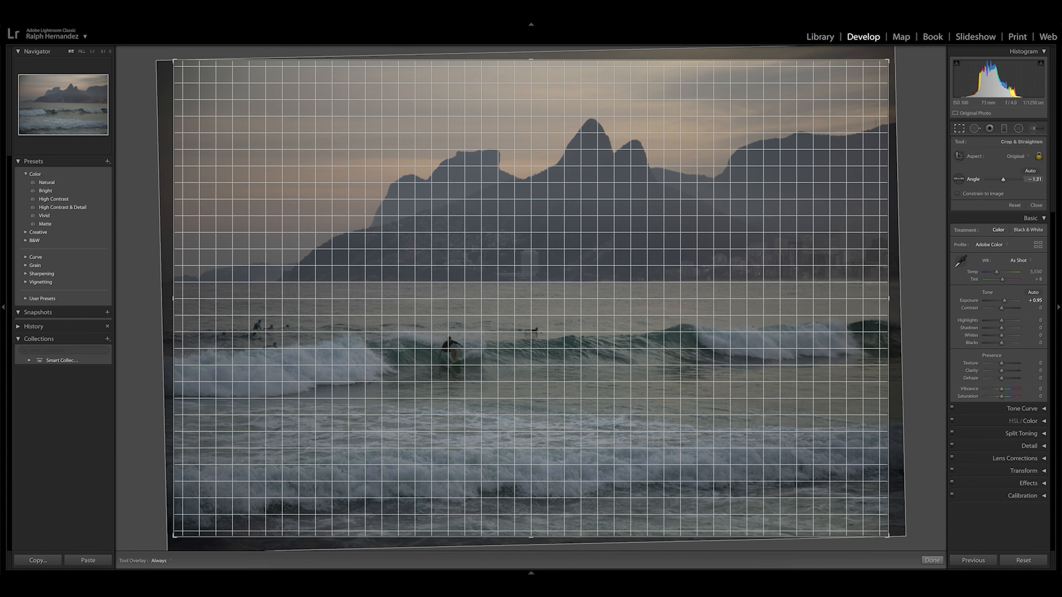
left_click_drag(1003, 179, 1002, 179)
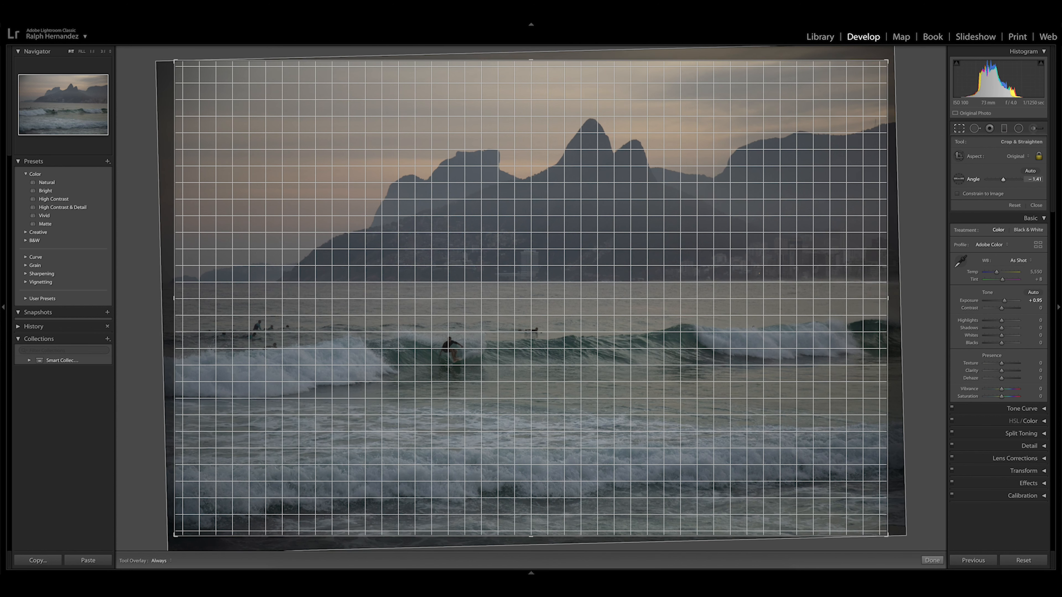
Step: Crop the photo tighter at its original aspect ratio, trimming the lower foam and the right side to frame the surfer and mountains
left_click_drag(887, 535, 826, 500)
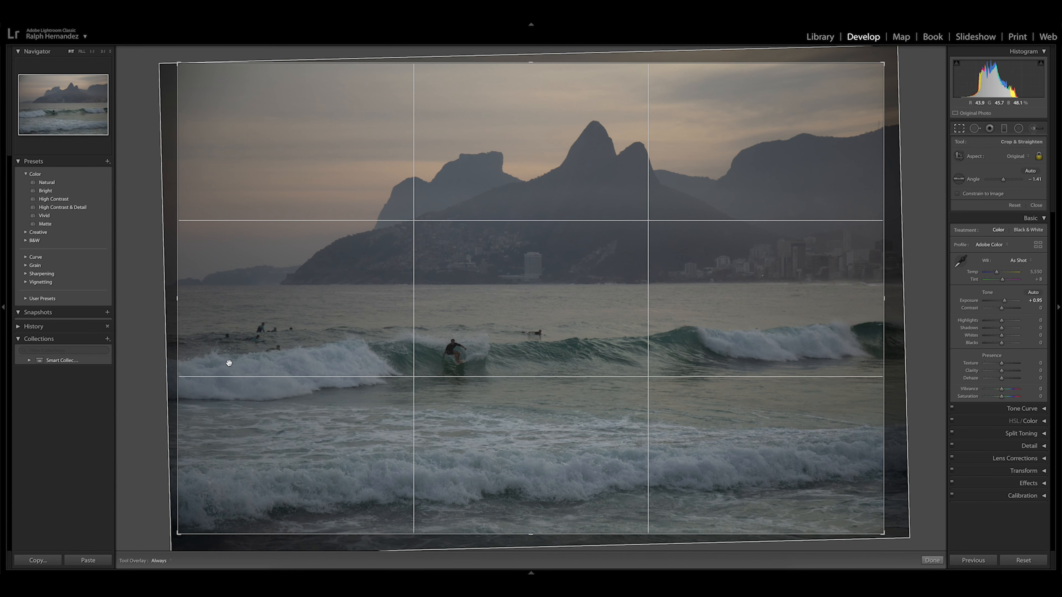
left_click_drag(881, 536, 809, 490)
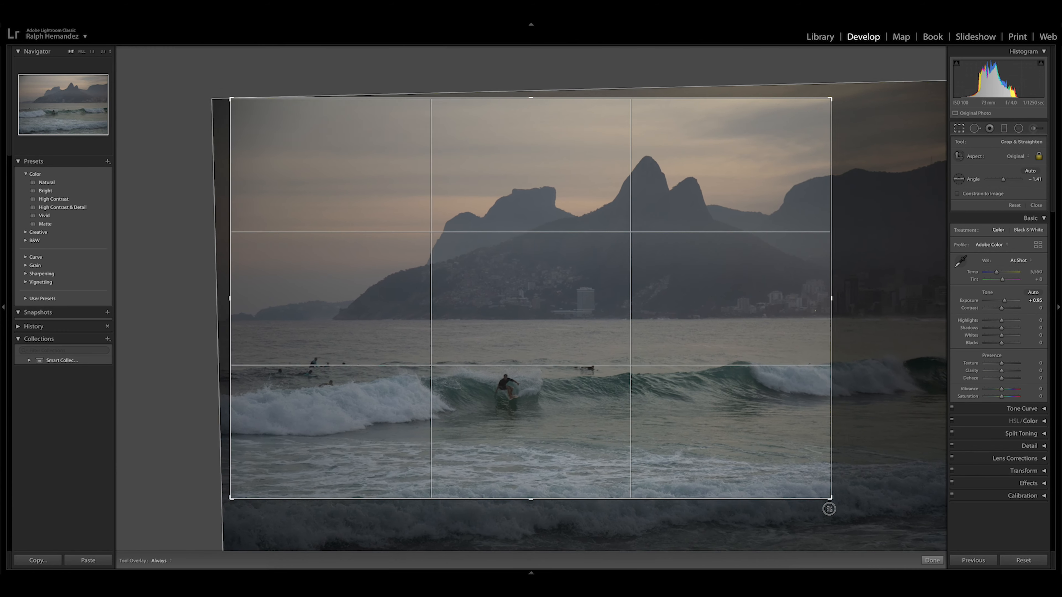
left_click_drag(766, 434, 778, 424)
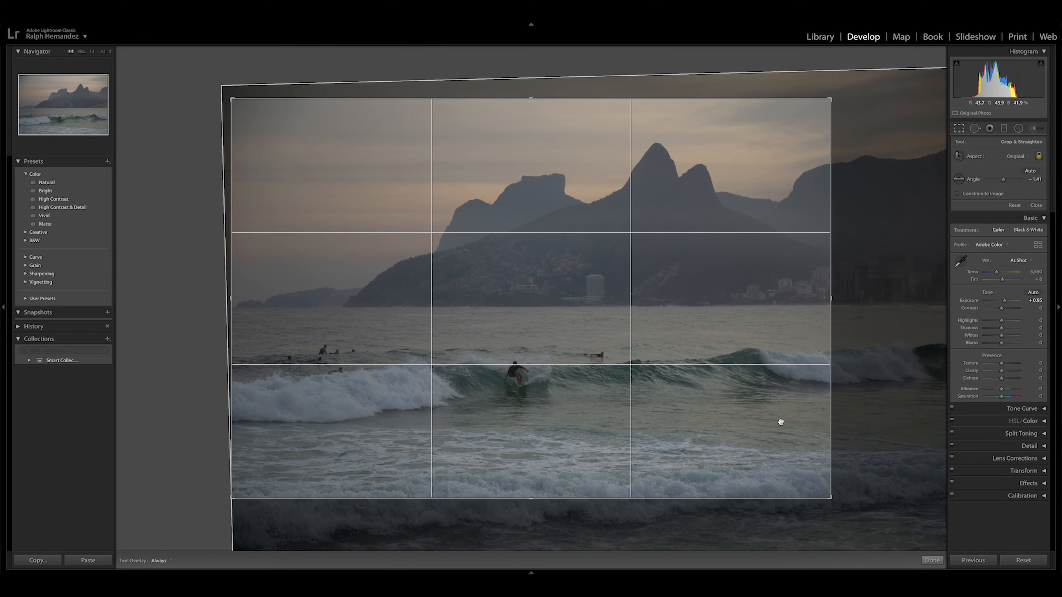
left_click_drag(822, 494, 797, 455)
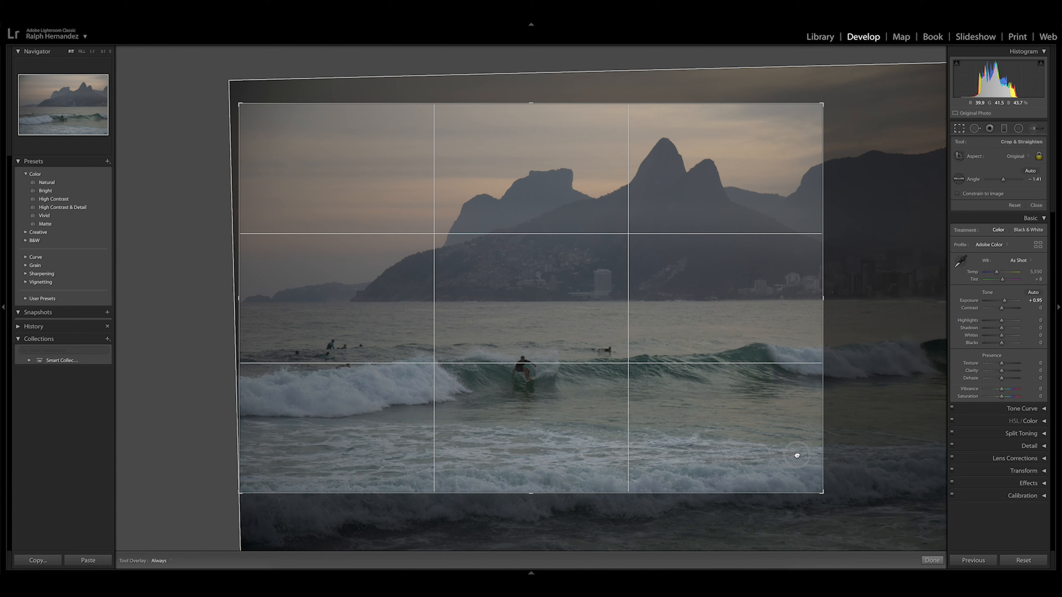
left_click_drag(822, 491, 821, 491)
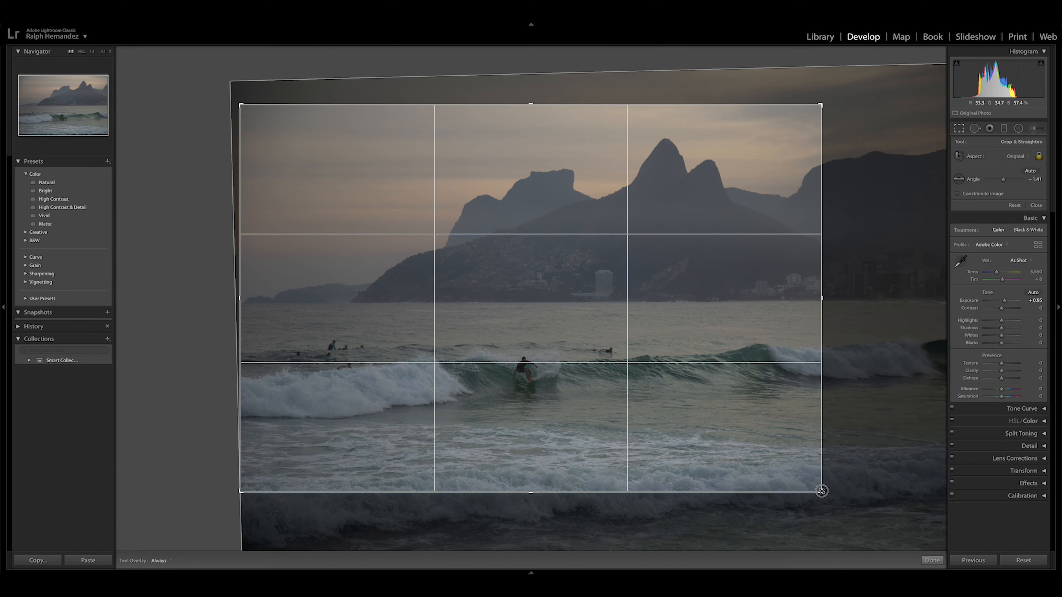
left_click(960, 132)
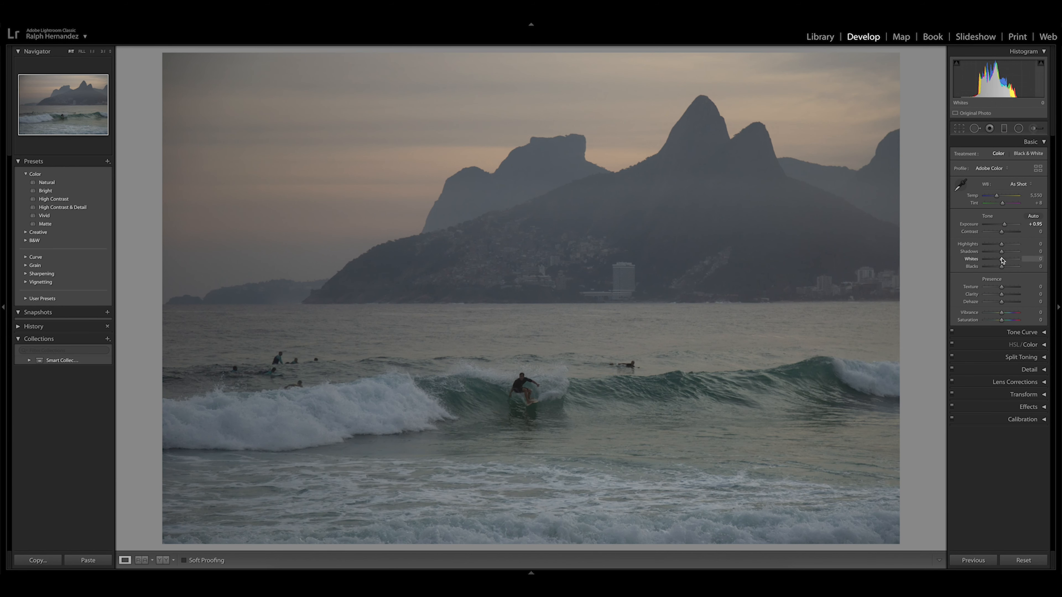
left_click(959, 128)
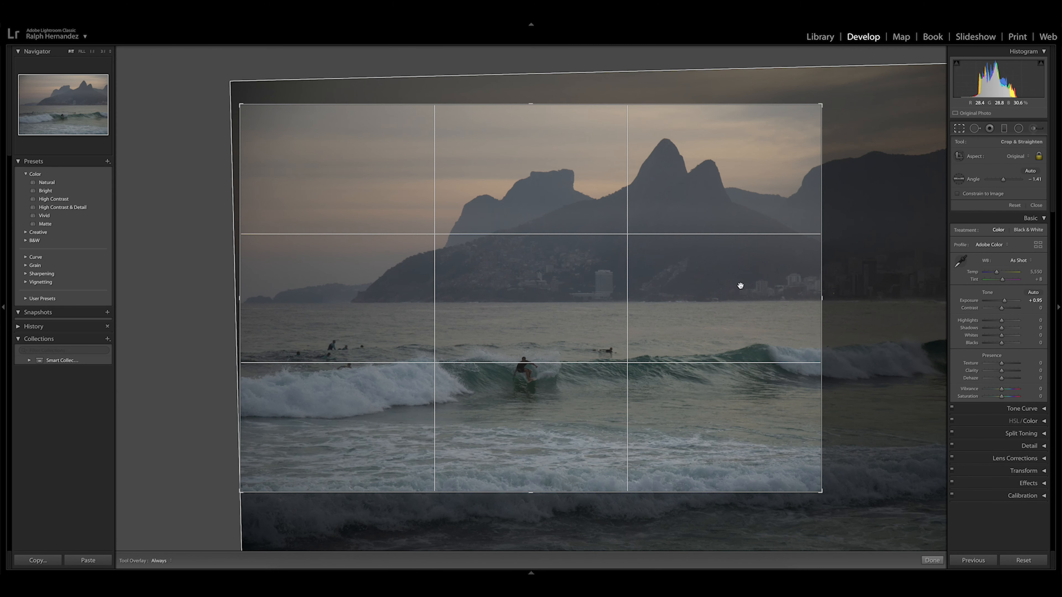
left_click(959, 130)
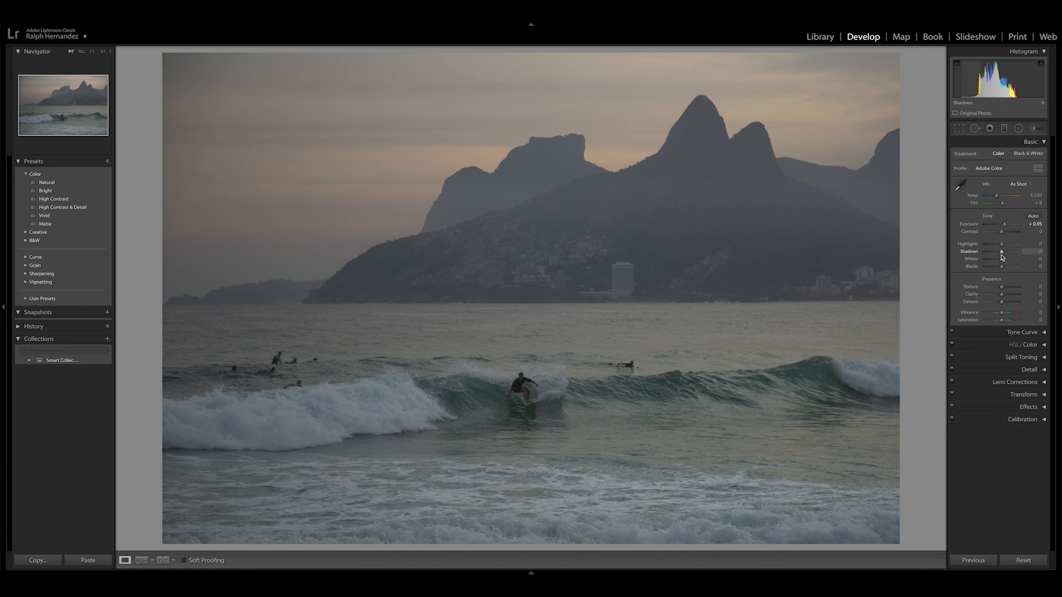
Step: Raise the photo's Shadows to +13 and its Exposure to +1.05
left_click_drag(1002, 253, 1006, 226)
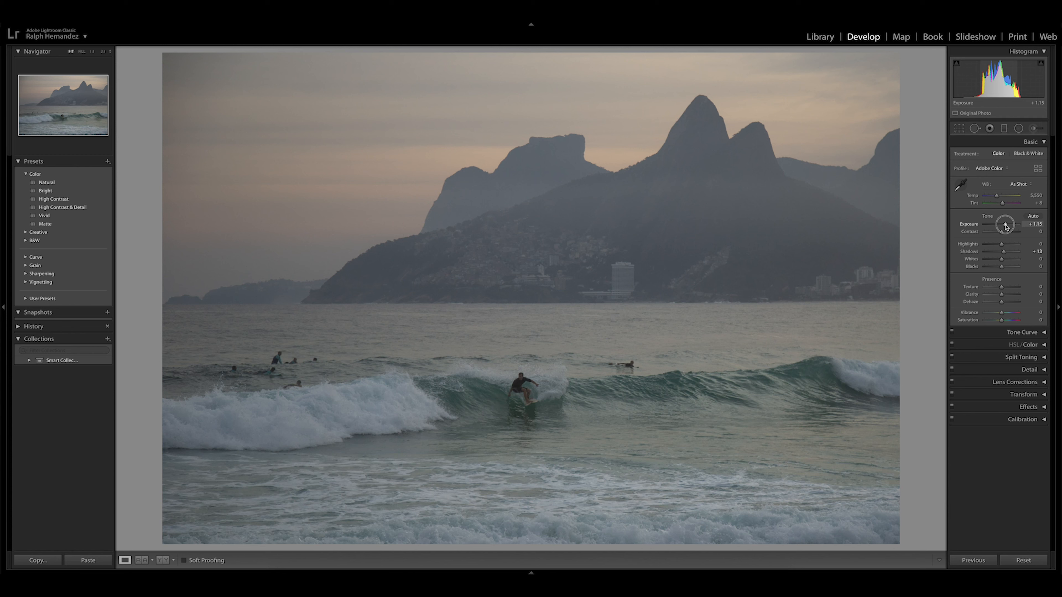
left_click_drag(1006, 226, 1006, 227)
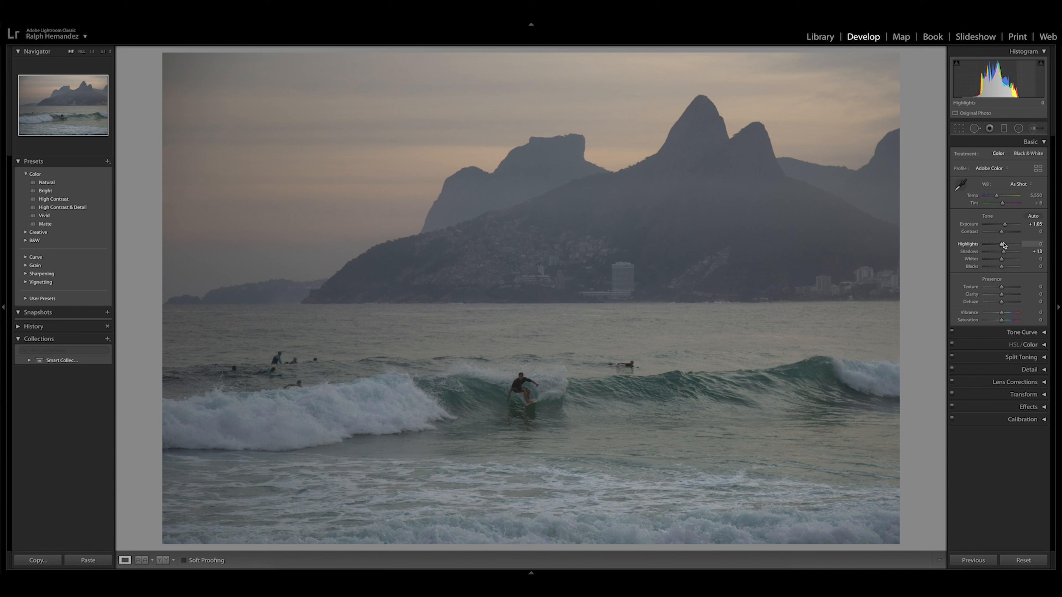
Step: Add a graduated filter with an exposure of 1.00 over the water, covering the sea from the foreground up to the shoreline
left_click(1003, 128)
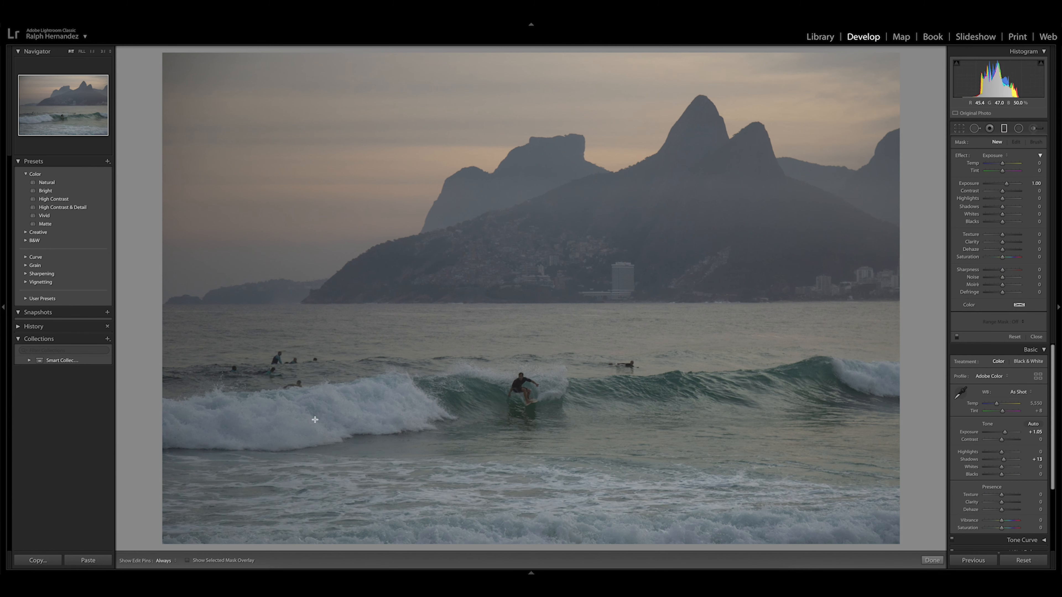
left_click_drag(536, 509, 535, 351)
left_click_drag(534, 430, 539, 345)
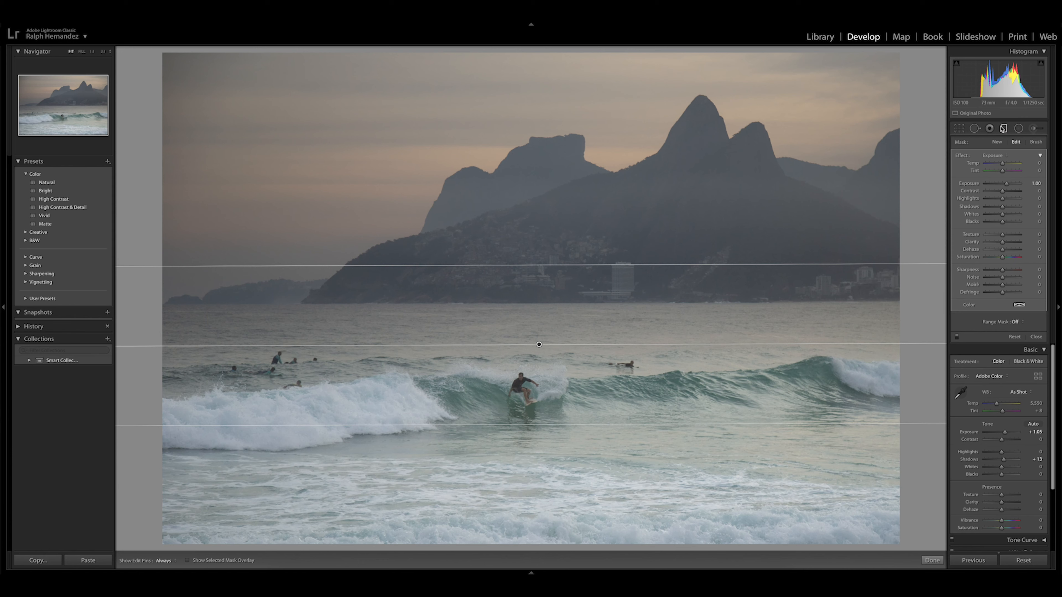
left_click_drag(561, 266, 564, 308)
left_click_drag(539, 367, 542, 288)
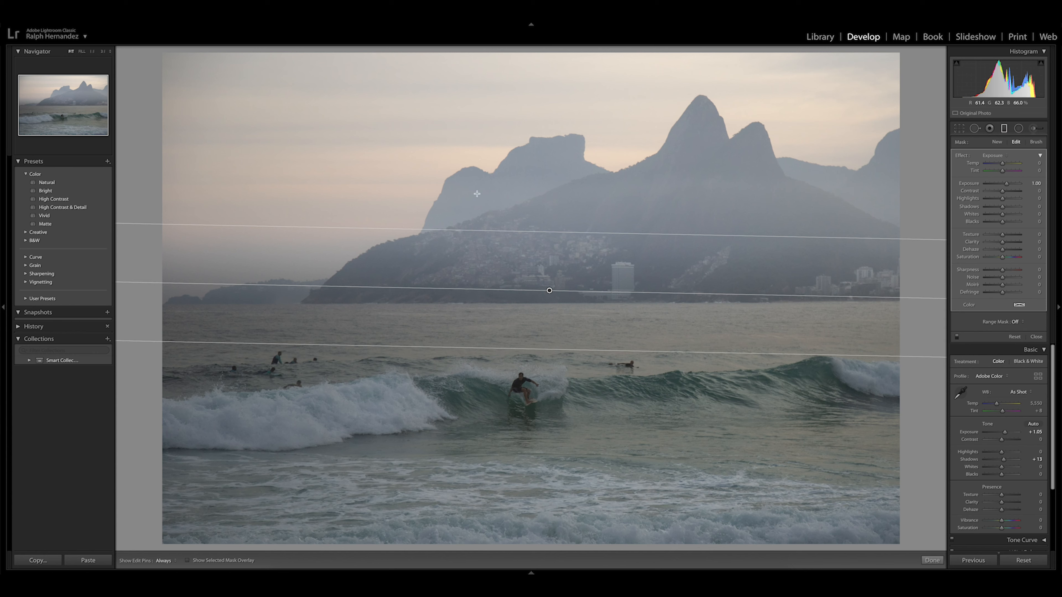
left_click_drag(596, 284, 565, 290)
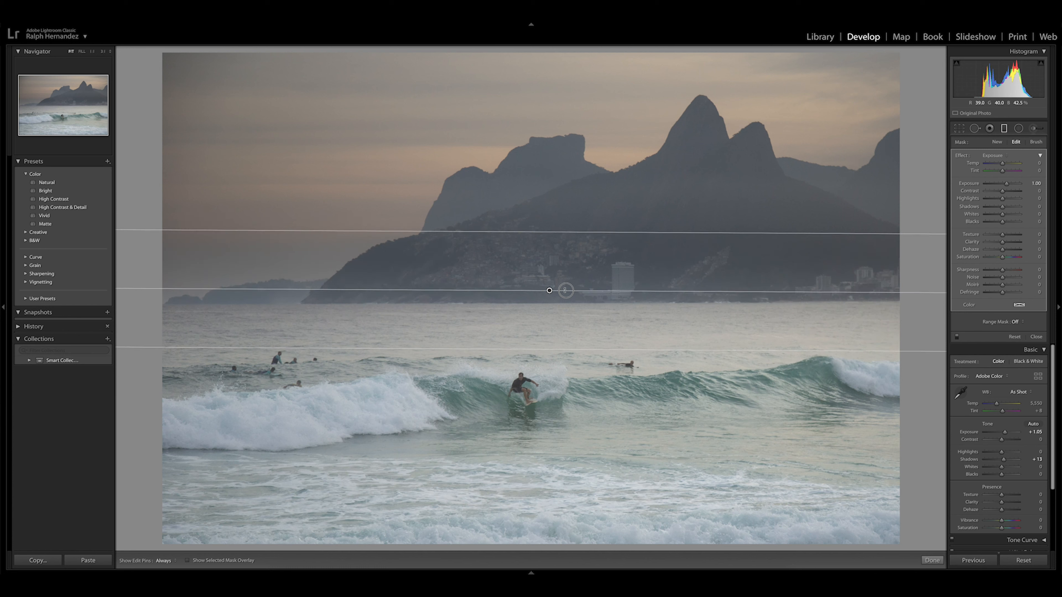
Step: Align the water filter's centre line with the horizon and reset the filter's exposure to 0
double_click(970, 183)
left_click_drag(551, 290, 549, 294)
left_click_drag(1002, 185, 1007, 185)
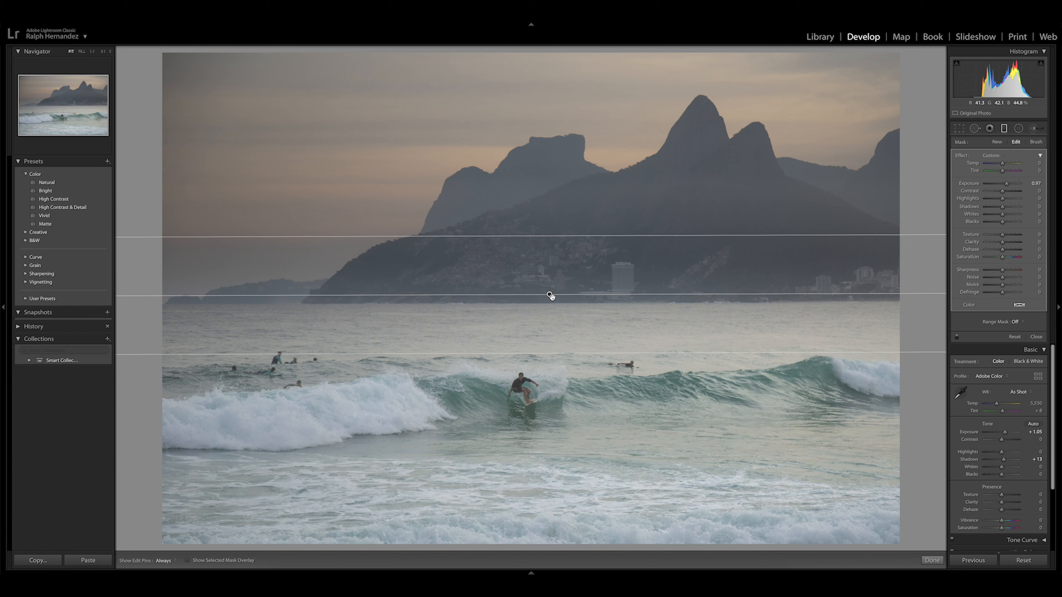
mouse_move(550, 294)
left_mouse_down()
mouse_move(552, 316)
mouse_move(556, 307)
left_mouse_up()
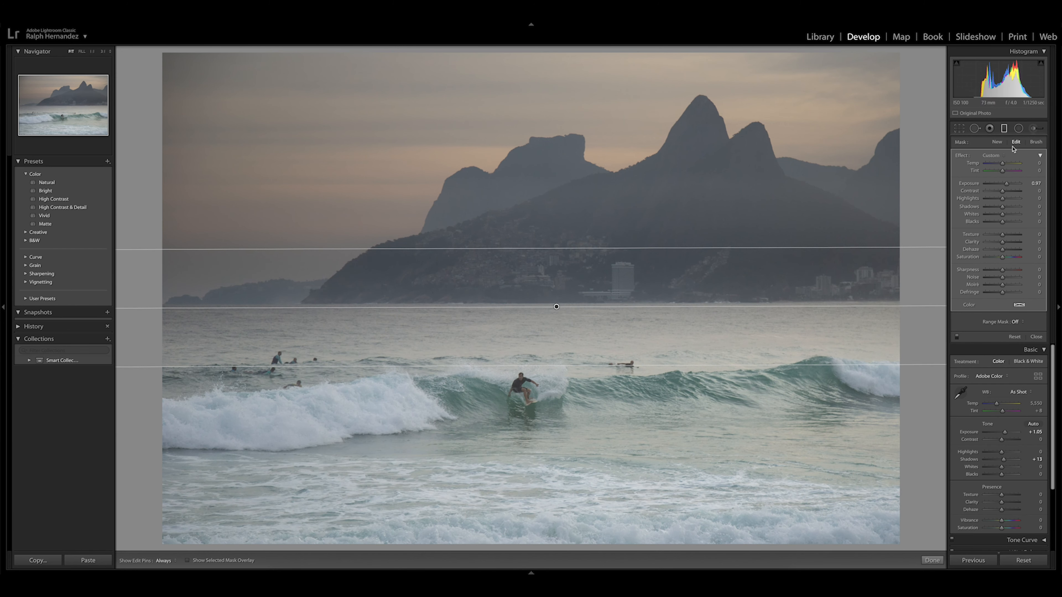
double_click(977, 186)
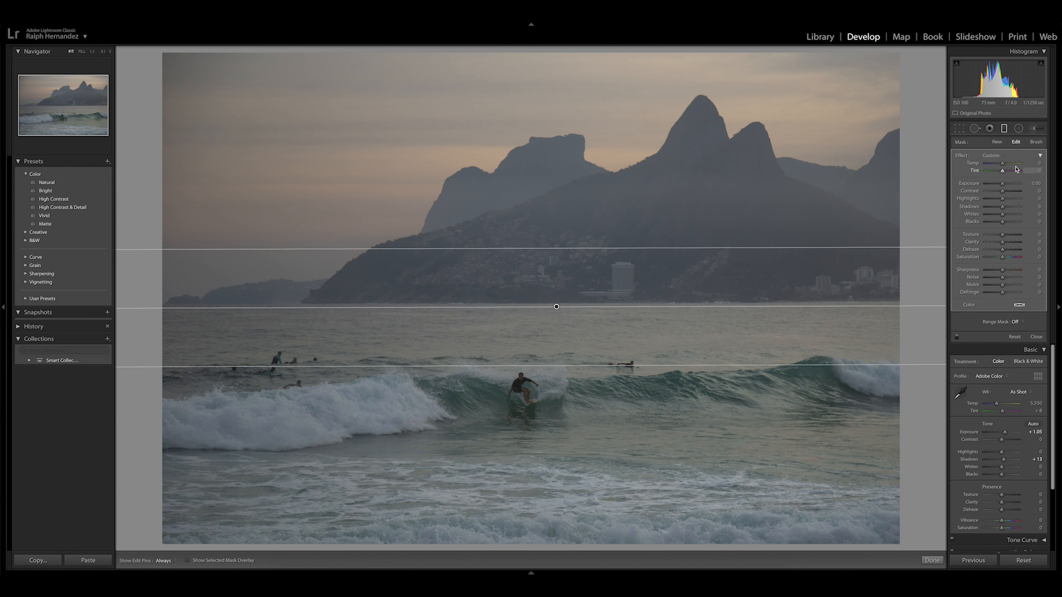
Step: Set the water filter to Temp -8, Exposure 0.50, Contrast 8, Whites 48, Blacks -8, Saturation 10 and slightly higher Sharpness, and close it
left_click(1002, 164)
left_click_drag(1003, 164, 1004, 183)
left_click_drag(1003, 256, 1004, 257)
left_click_drag(1001, 164, 1001, 164)
left_click_drag(1002, 215, 1003, 191)
left_click_drag(1003, 270, 1003, 270)
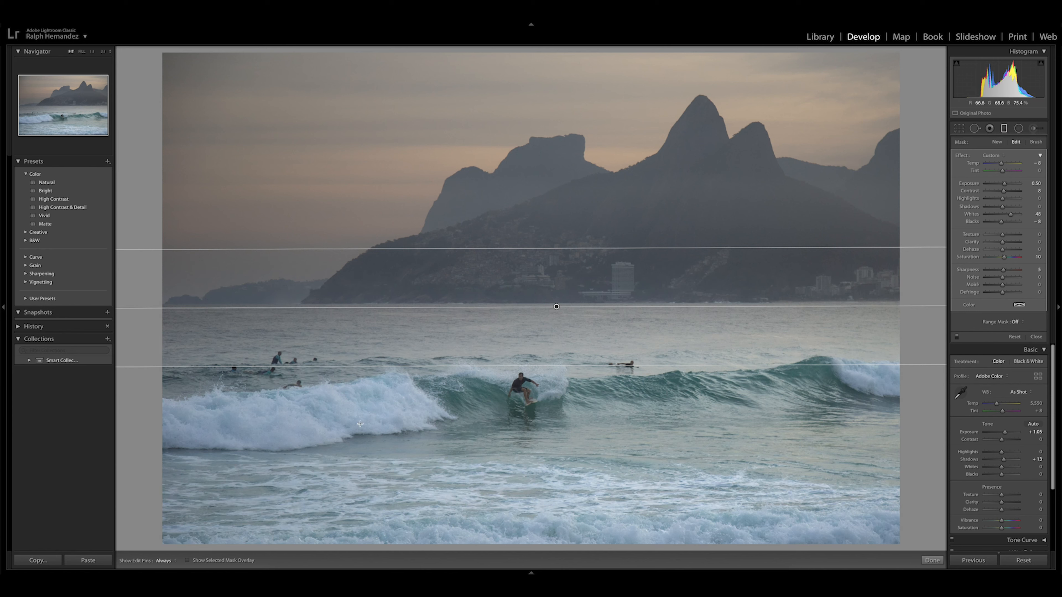
left_click(1005, 130)
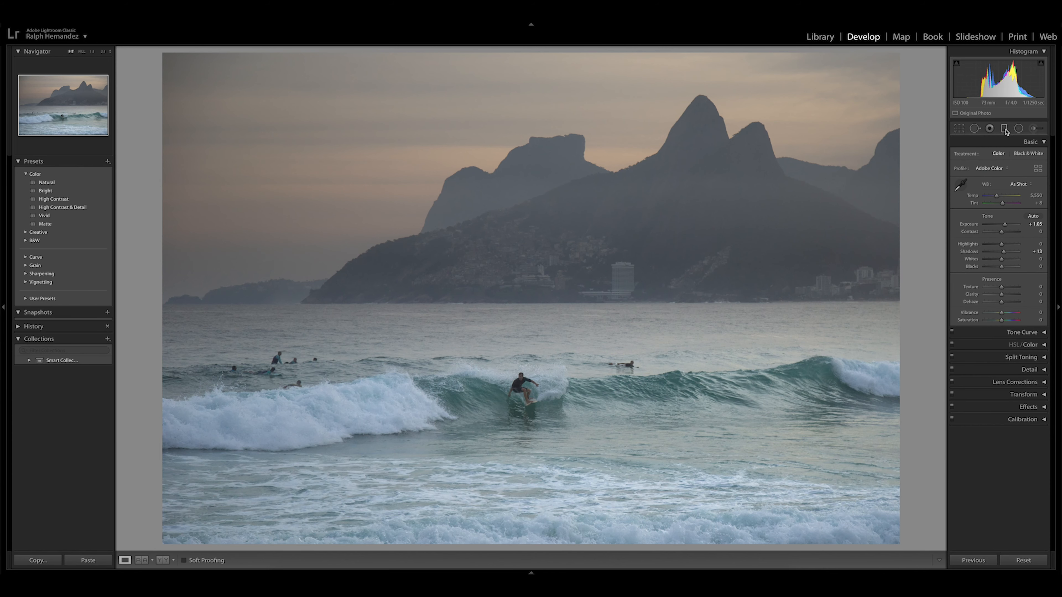
Step: Add a second graduated filter from the sky down over the mountains, with its exposure at 0.00
left_click(1005, 130)
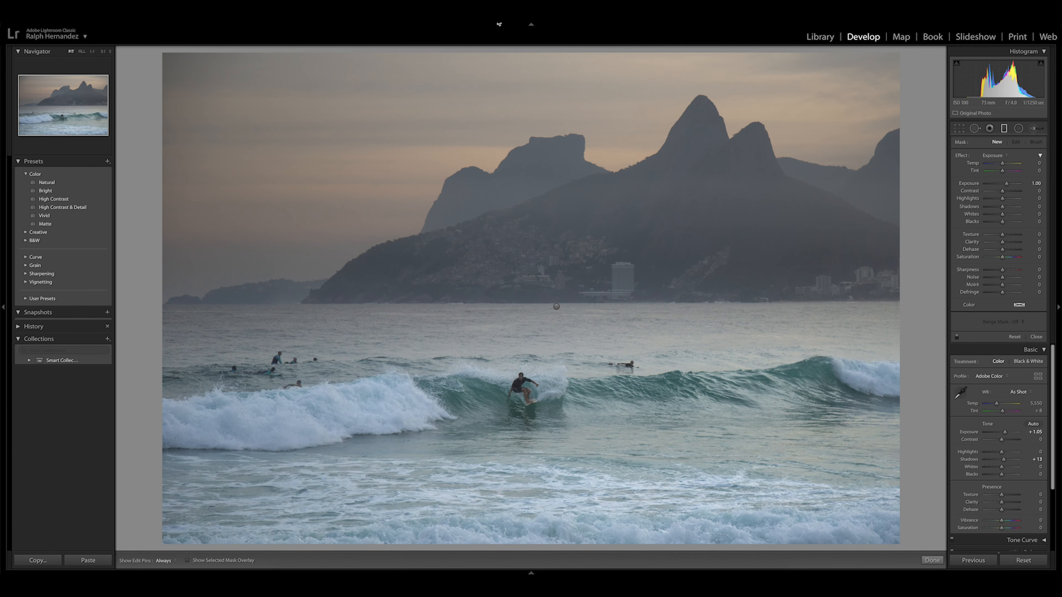
left_click_drag(520, 69, 520, 188)
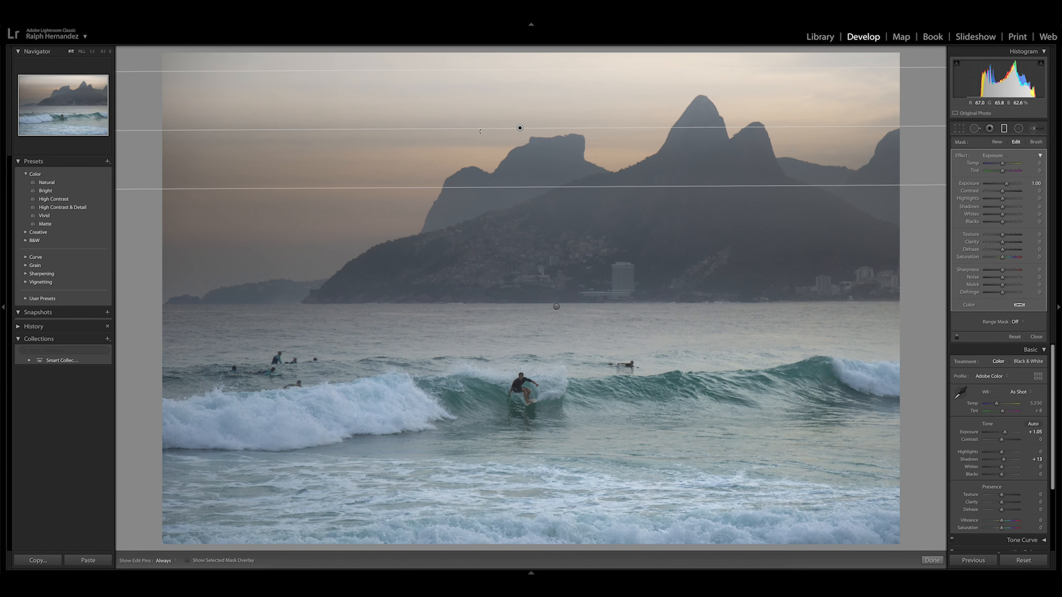
left_click_drag(520, 127, 524, 218)
left_click_drag(525, 218, 534, 255)
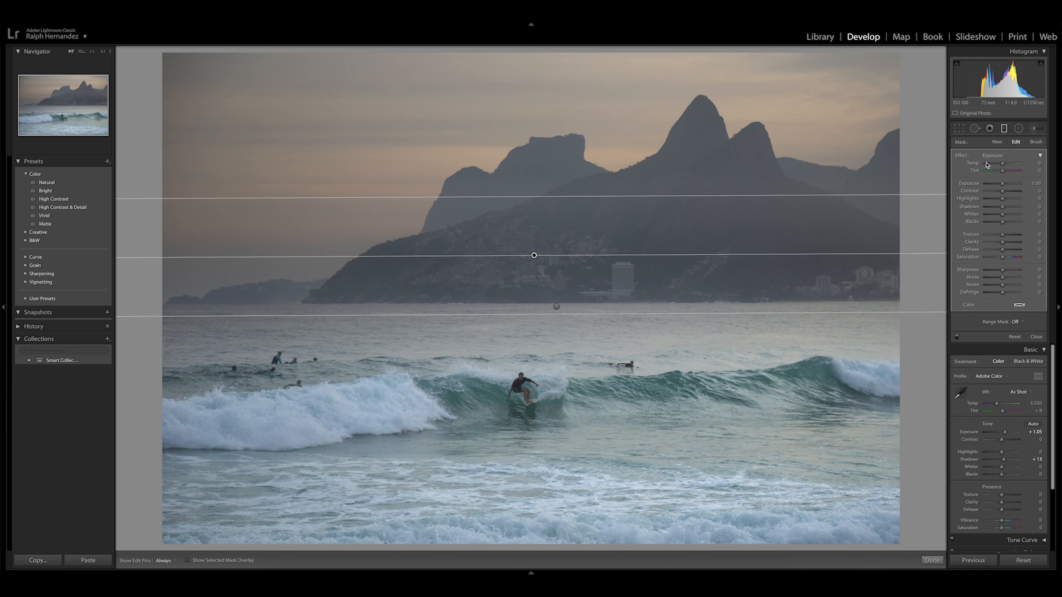
Step: Set the sky filter's Temp to 30 and Contrast to 14, and move its centre line down to the horizon
left_click(1003, 165)
left_click_drag(1004, 165, 1005, 166)
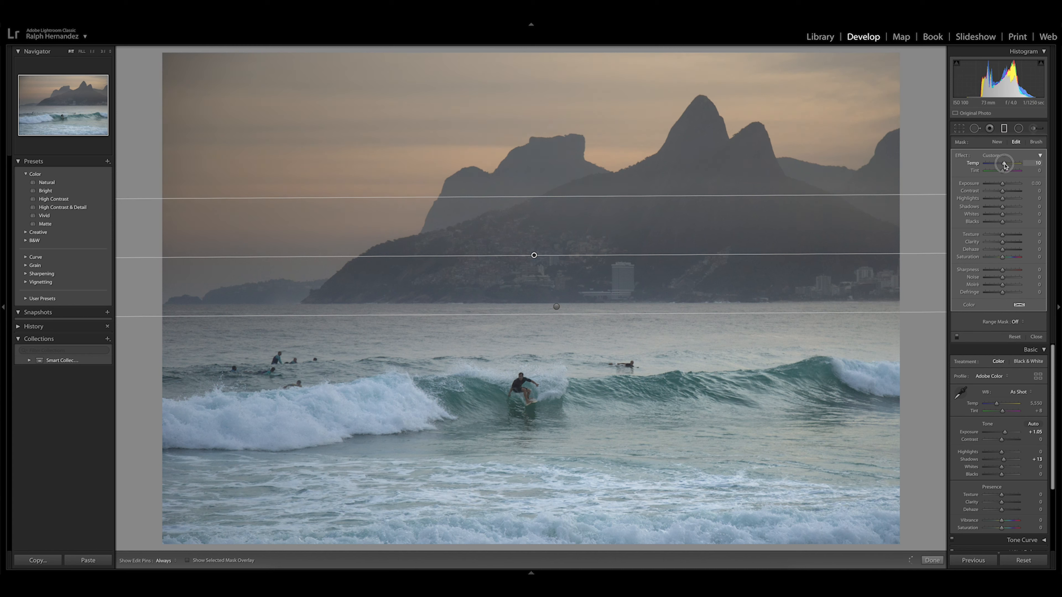
left_click_drag(1006, 165, 1008, 165)
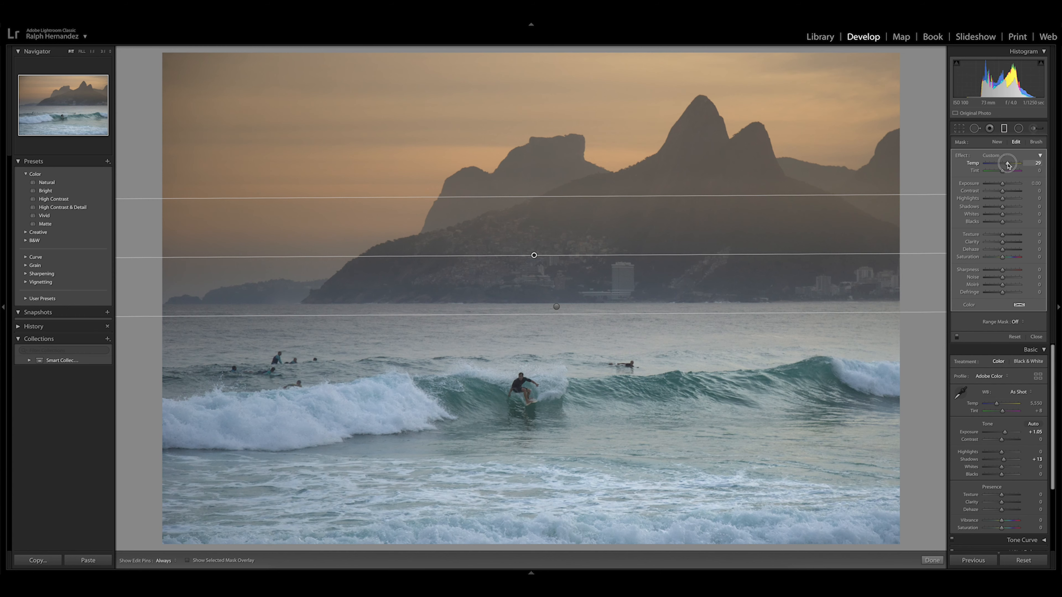
left_click_drag(1008, 164, 1009, 164)
left_click_drag(534, 255, 542, 269)
double_click(976, 164)
left_click_drag(1003, 164, 1008, 164)
left_click_drag(542, 267, 549, 303)
left_click_drag(1003, 190, 1005, 191)
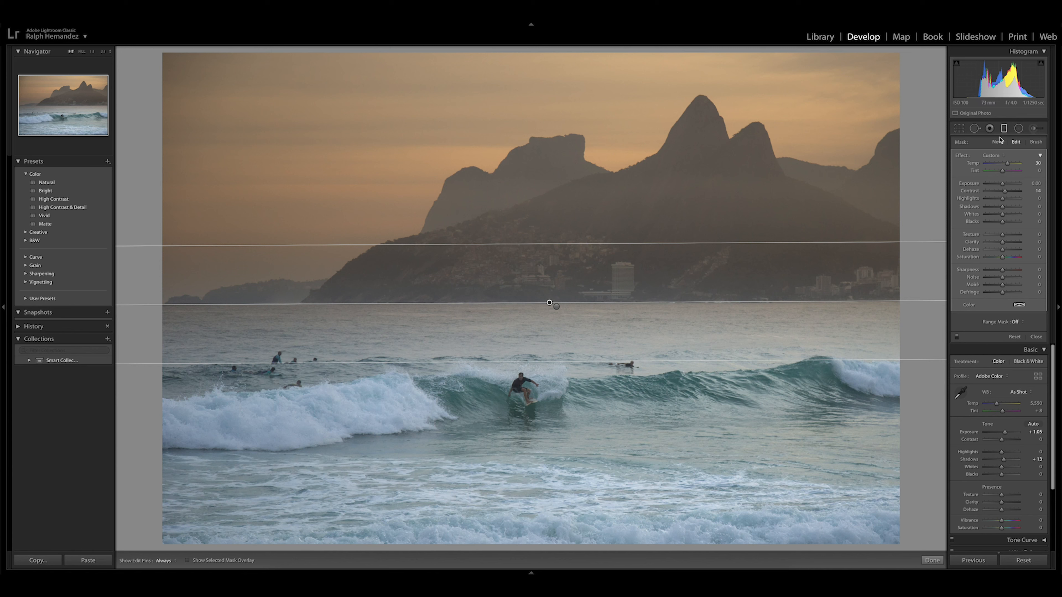
Step: Place an oval radial filter around the surfer on the wave, invert it to affect the inside, and widen it slightly
left_click(1018, 128)
left_click_drag(523, 392, 497, 355)
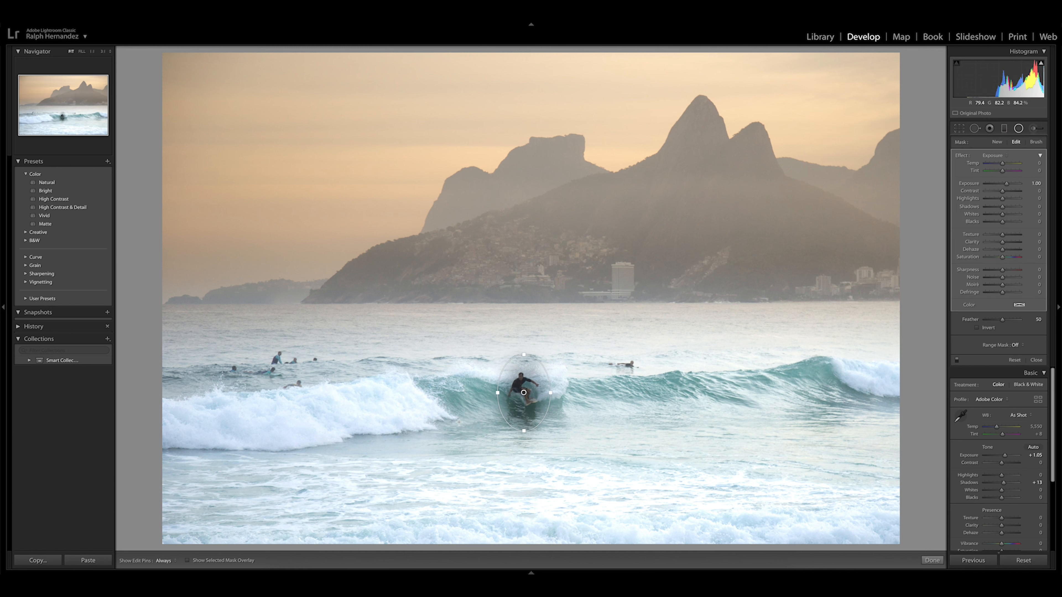
left_click_drag(524, 394, 522, 392)
left_click(977, 328)
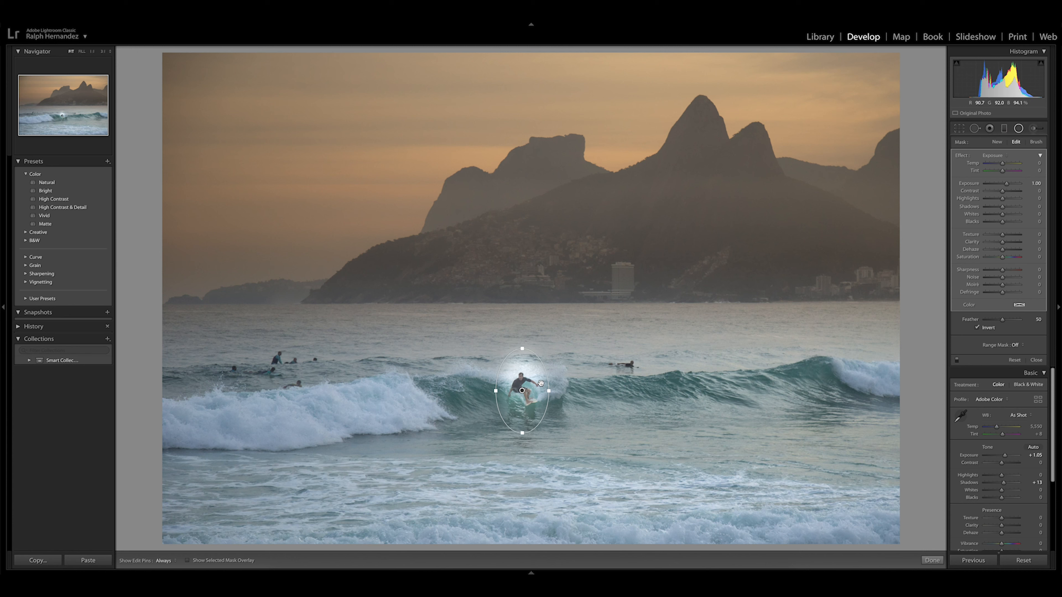
left_click_drag(551, 391, 553, 390)
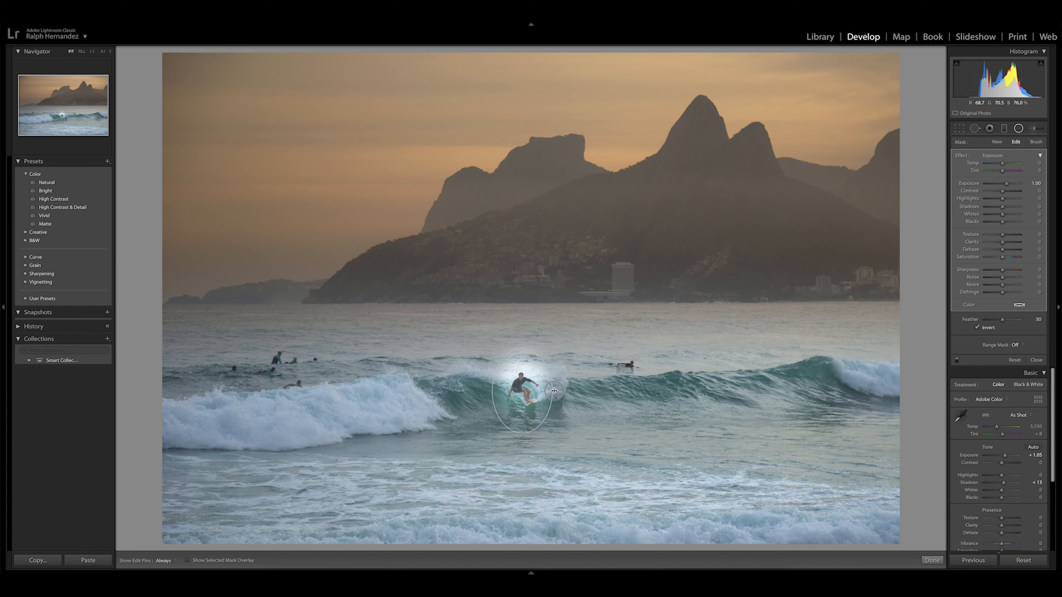
Step: Set the surfer's radial filter exposure to 0.35
double_click(974, 184)
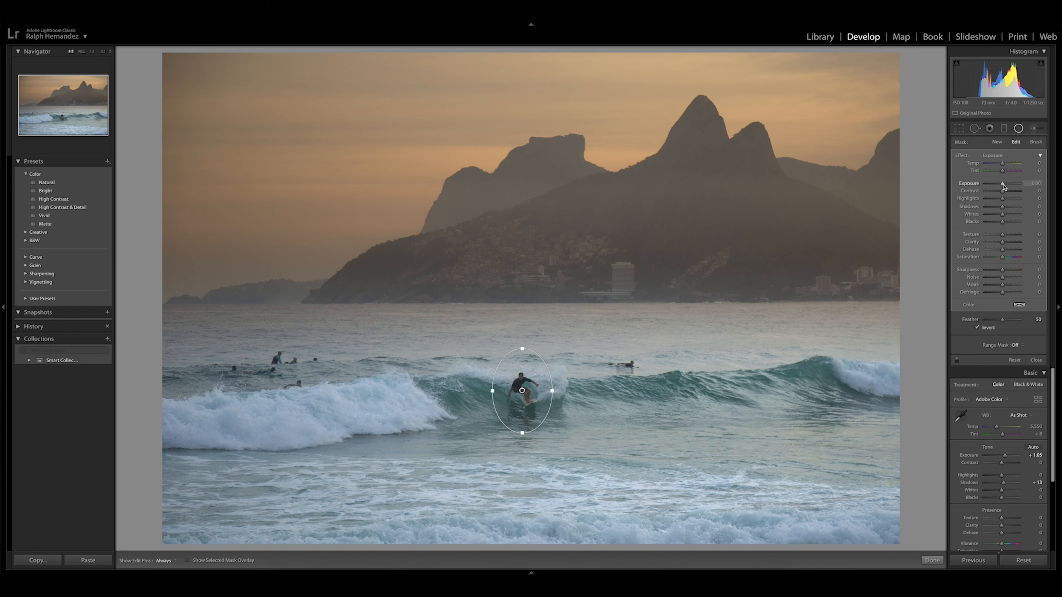
left_click_drag(1003, 186, 1006, 187)
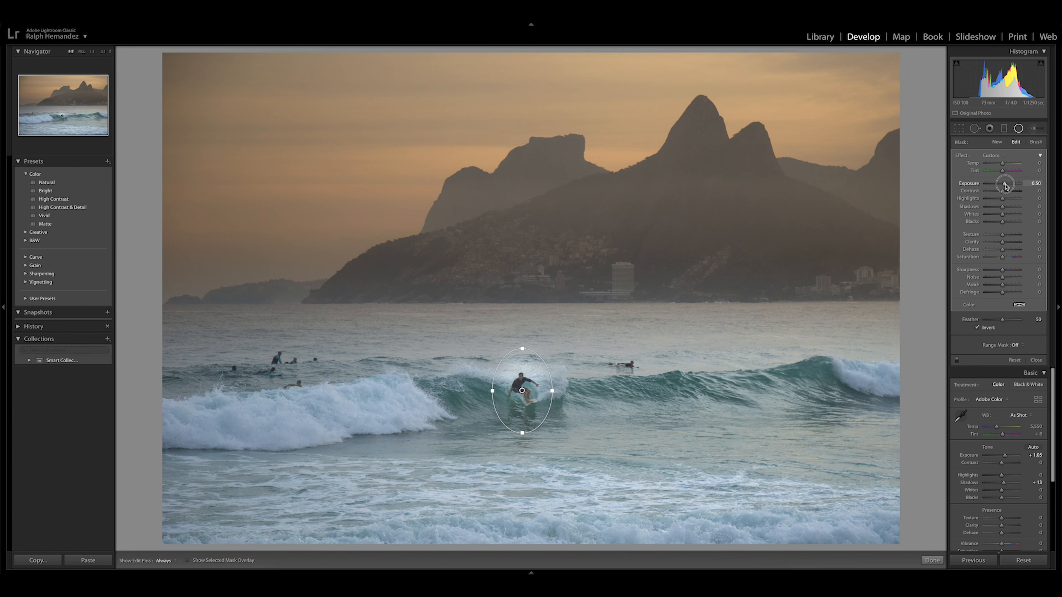
left_click_drag(1005, 186, 1005, 187)
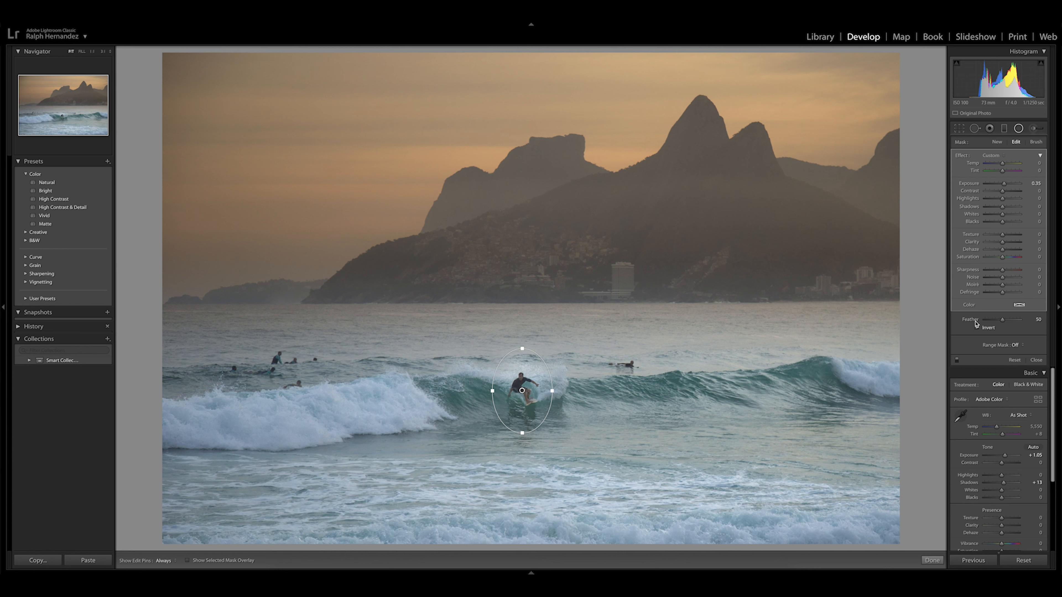
Step: Raise the feather of the surfer's radial filter and slightly increase its contrast, saturation and exposure
left_click_drag(1003, 319, 1012, 320)
left_click_drag(1003, 192, 1008, 192)
left_click_drag(1002, 257, 1004, 256)
left_click_drag(1003, 184, 1004, 185)
Step: Compare the surfer's radial filter off and on, raise its sharpness slightly, and close the filter
left_click(956, 360)
left_click(957, 360)
left_click_drag(1002, 270, 1006, 270)
left_click(1007, 270)
left_click(1019, 128)
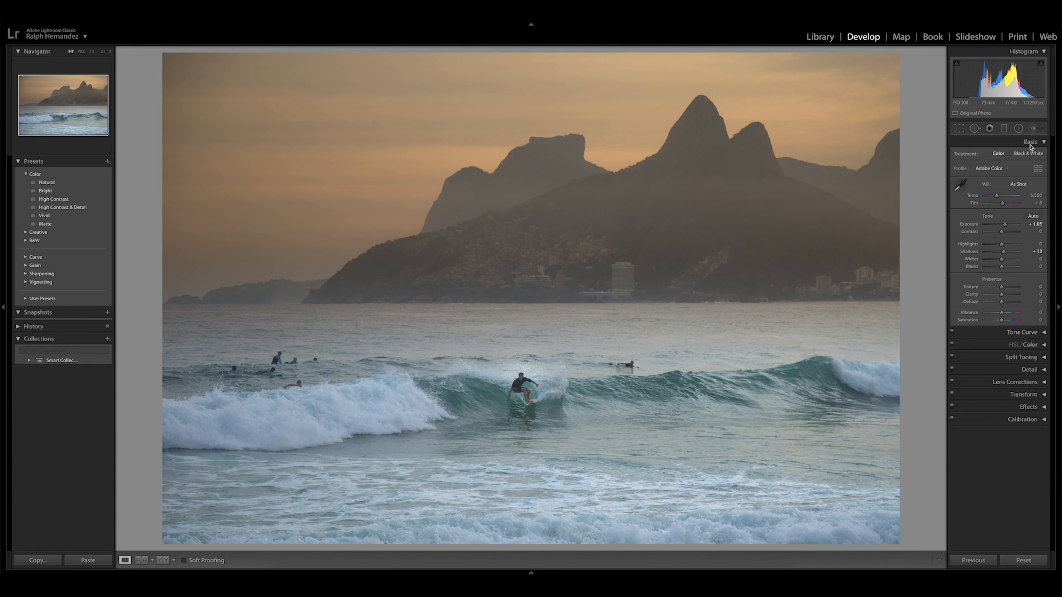
Step: In the HSL colour adjustments, set Aqua Hue to -16 and Aqua Saturation to +49
left_click(1042, 345)
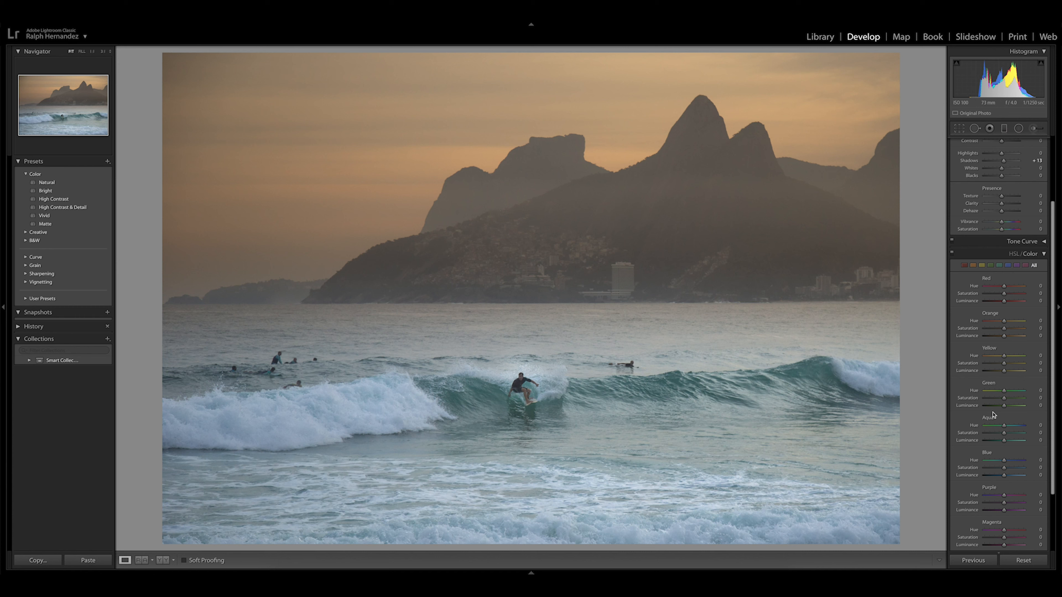
mouse_move(1003, 433)
left_mouse_down()
mouse_move(1018, 427)
mouse_move(1001, 428)
left_mouse_up()
left_click_drag(1001, 427, 1019, 427)
mouse_move(1020, 426)
left_mouse_down()
mouse_move(1002, 427)
mouse_move(1015, 435)
left_mouse_up()
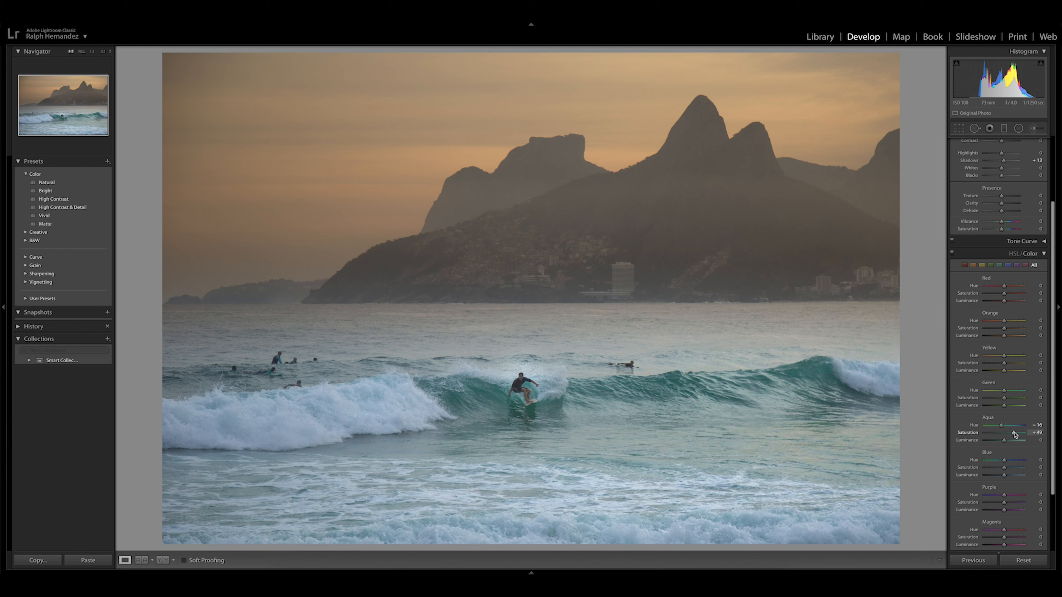
Step: Set the Blue colour's Hue to -5, Saturation to +9 and Luminance to +45
mouse_move(1005, 460)
left_mouse_down()
mouse_move(992, 462)
mouse_move(1004, 462)
left_mouse_up()
double_click(1000, 461)
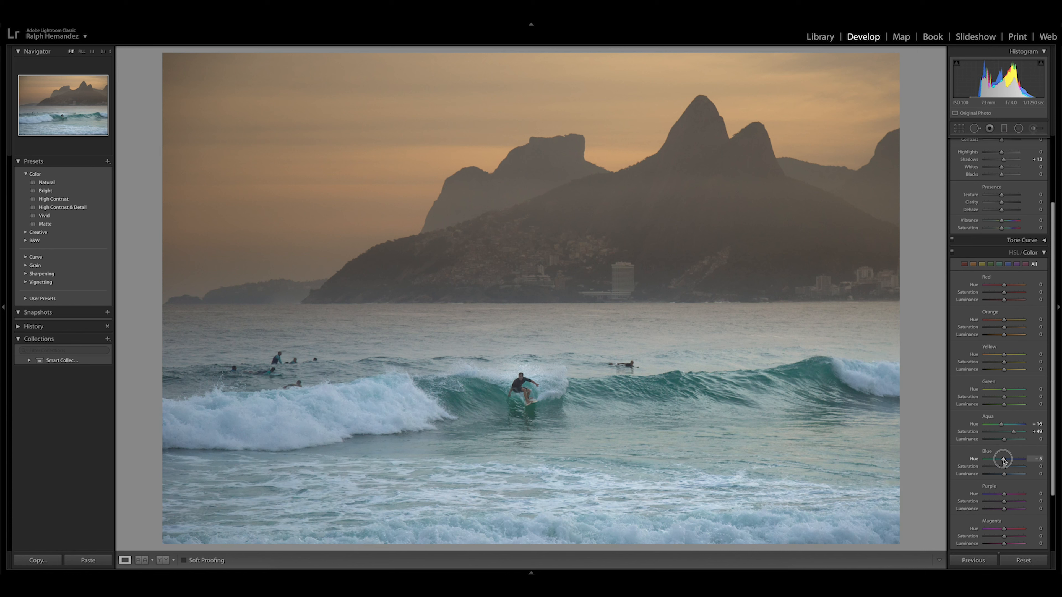
left_click_drag(1010, 468, 1005, 468)
mouse_move(1006, 469)
left_mouse_down()
mouse_move(1019, 474)
mouse_move(994, 476)
mouse_move(1013, 474)
left_mouse_up()
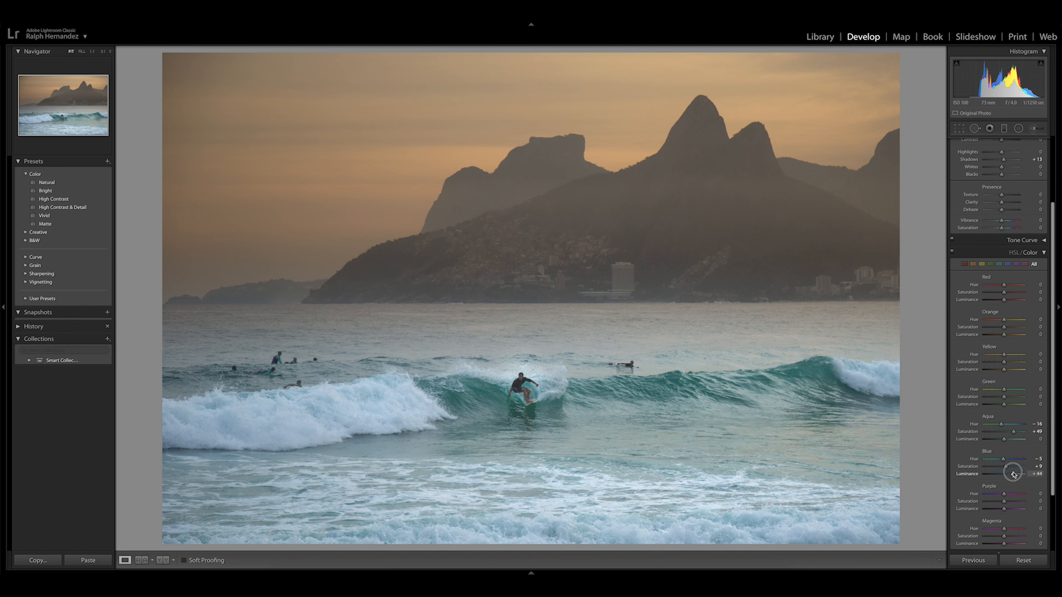
left_click(1035, 474)
type("45")
key("Return")
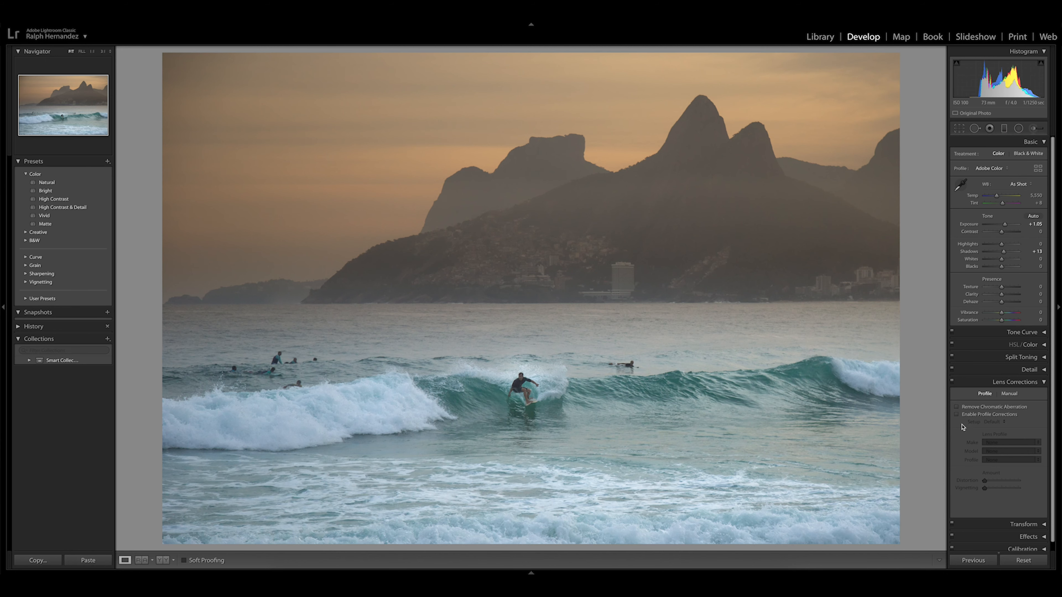
Step: Enable lens profile corrections with chromatic aberration removal, and compare the photo with the profile correction off and on
left_click(957, 415)
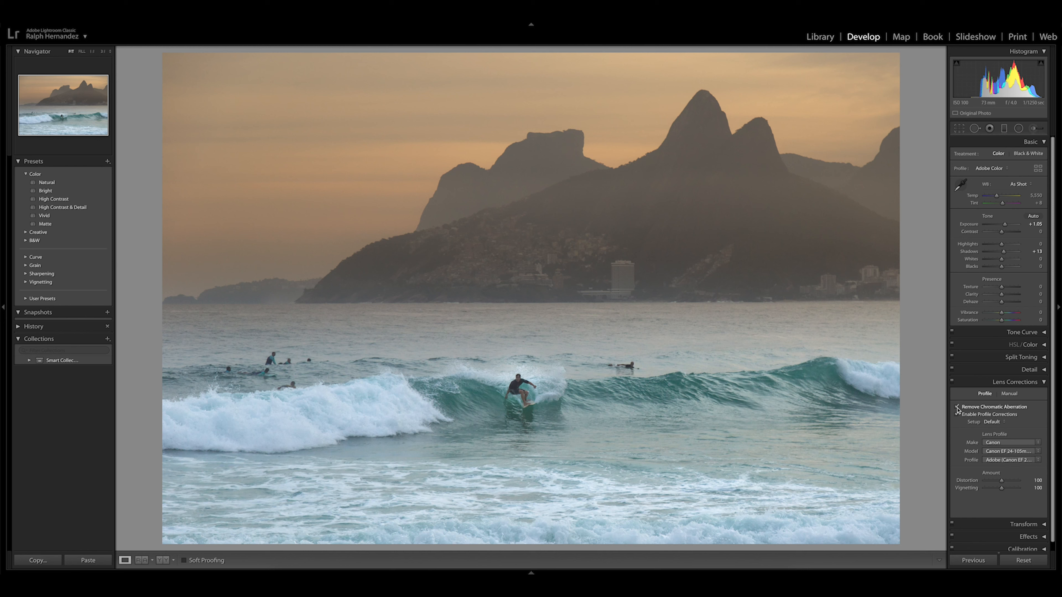
left_click(1015, 382)
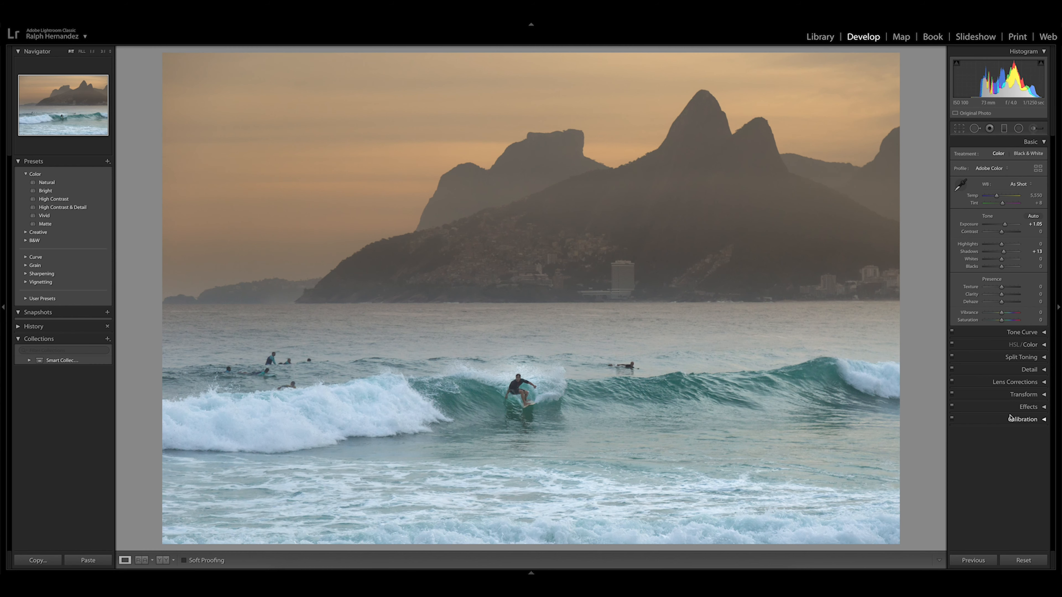
left_click(1031, 395)
left_click(1032, 395)
left_click(1036, 408)
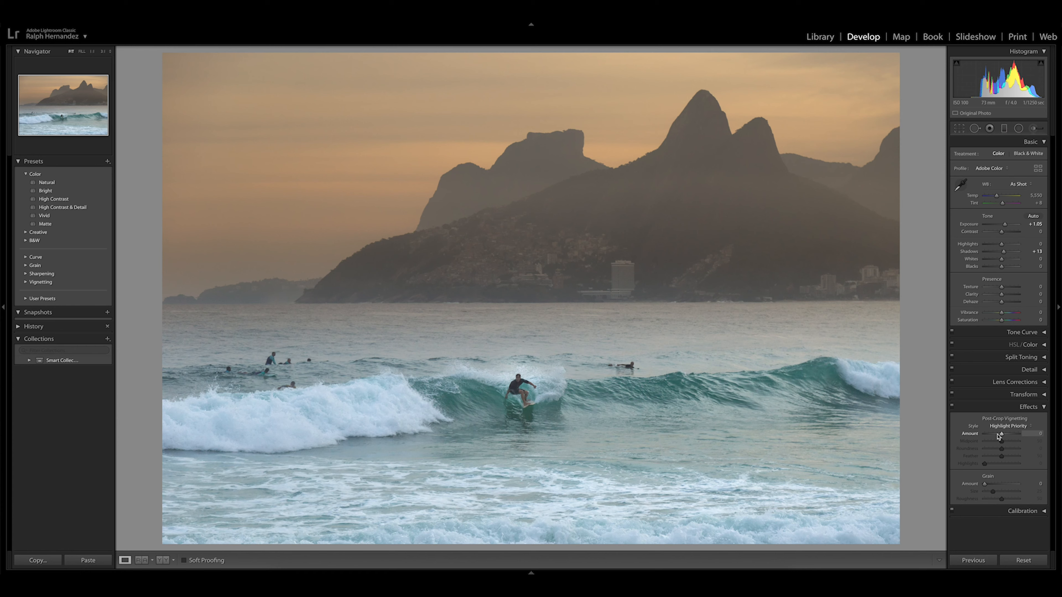
left_click(1012, 382)
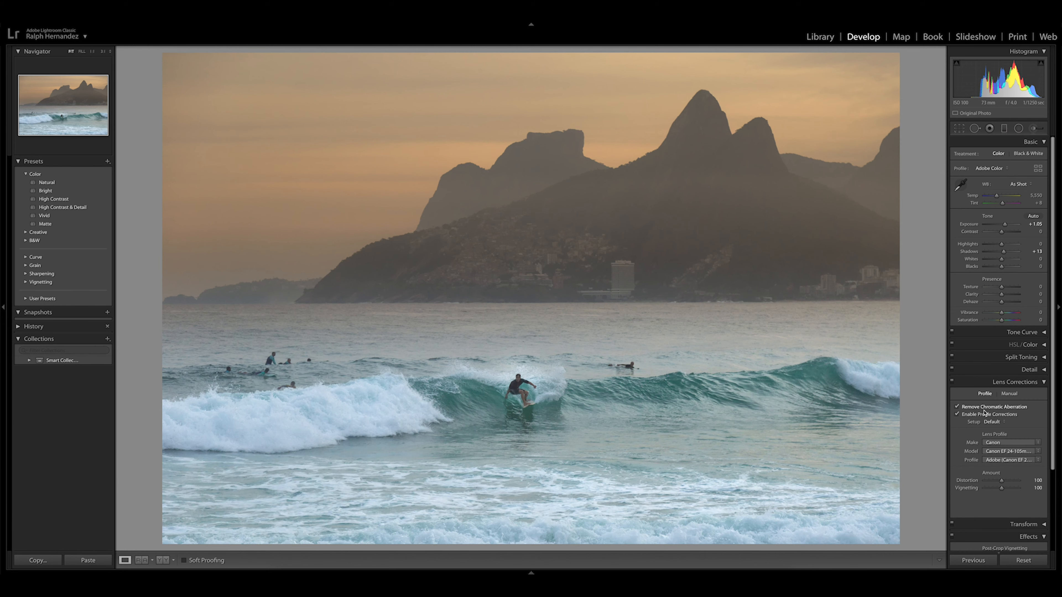
left_click(957, 415)
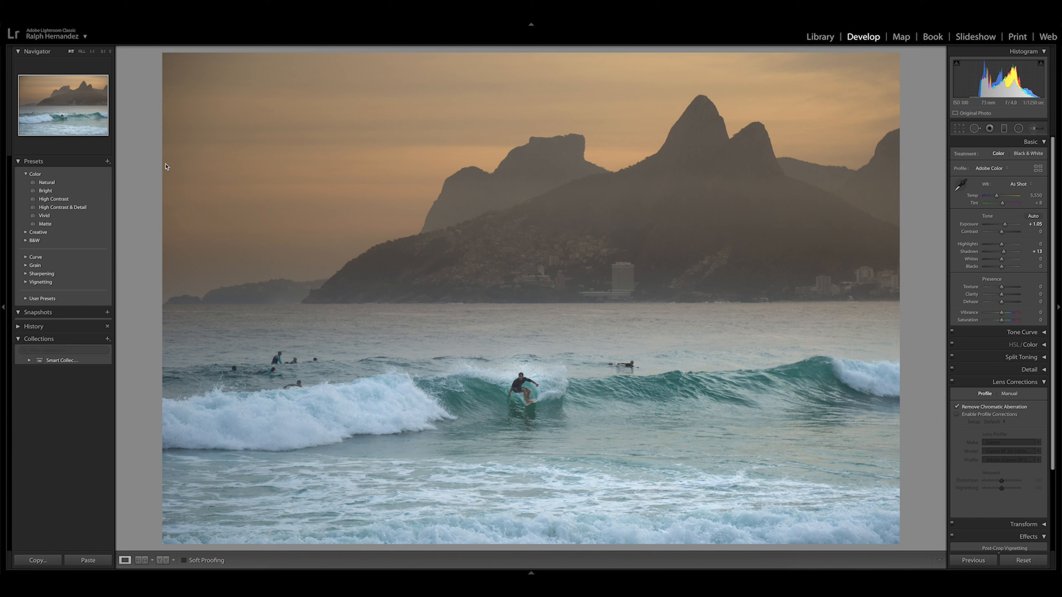
left_click(958, 415)
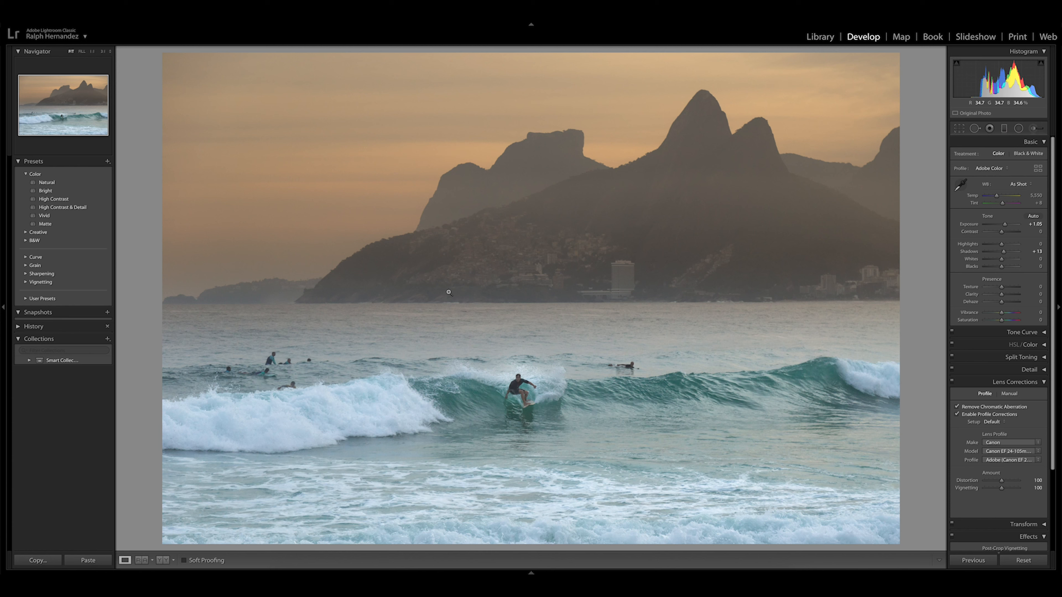
Step: Add a subtle Highlight Priority post-crop vignette with an amount of -14
left_click(1036, 383)
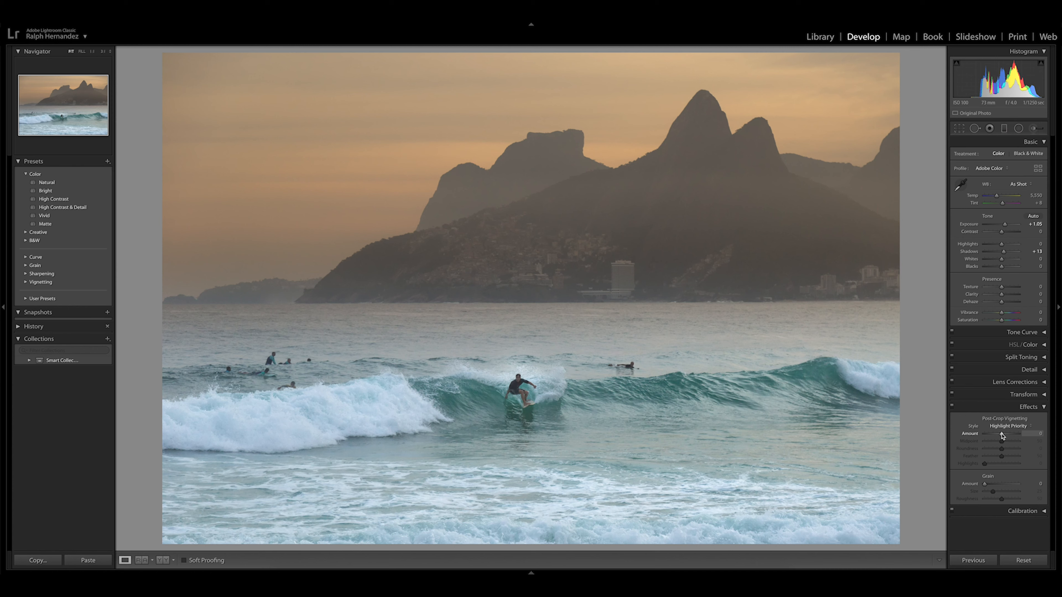
left_click_drag(1002, 434, 1000, 435)
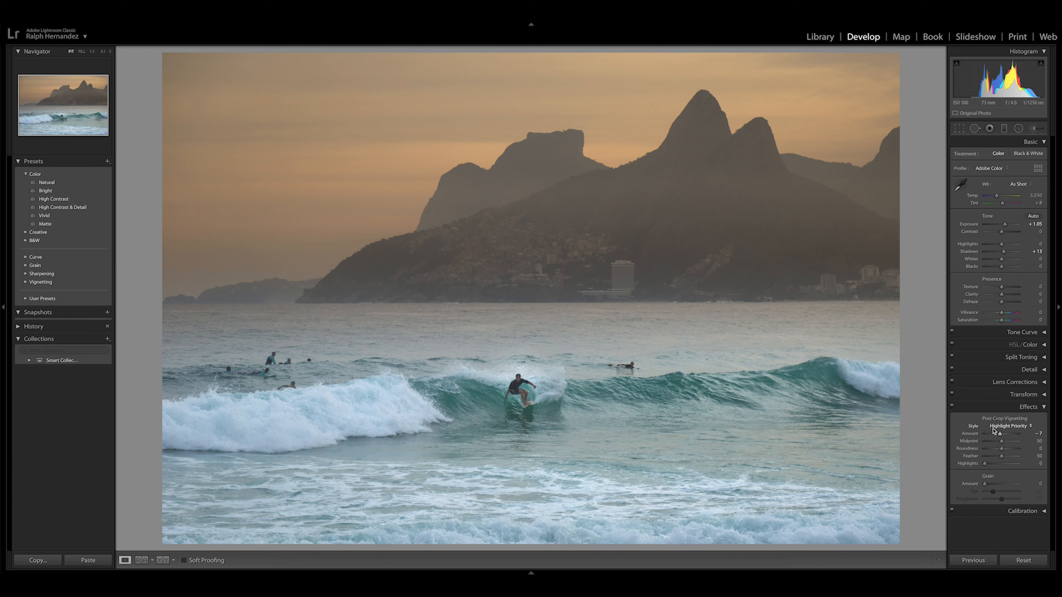
left_click_drag(1000, 436, 1000, 437)
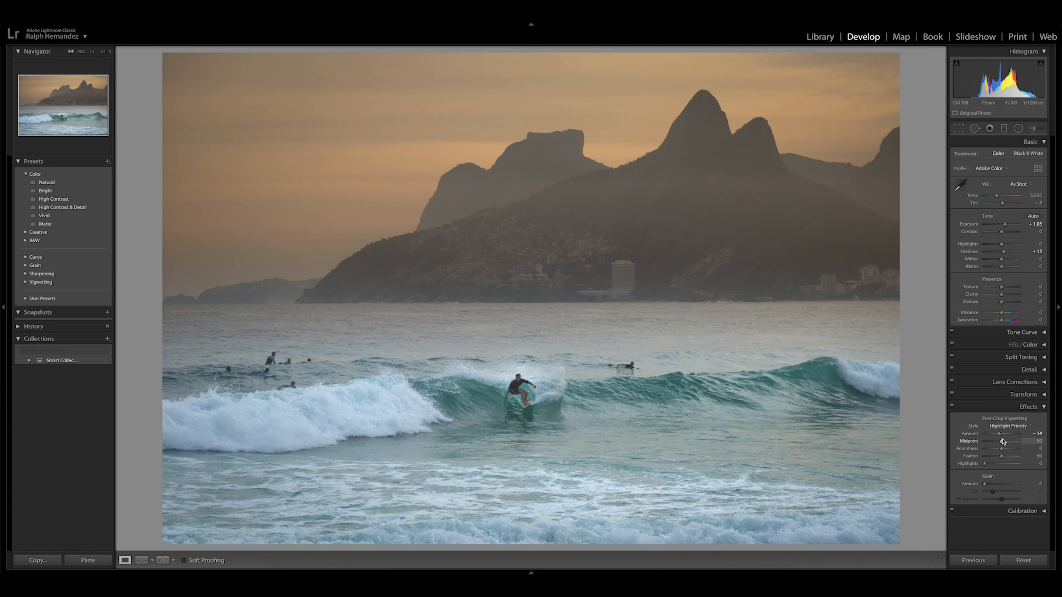
left_click(1028, 406)
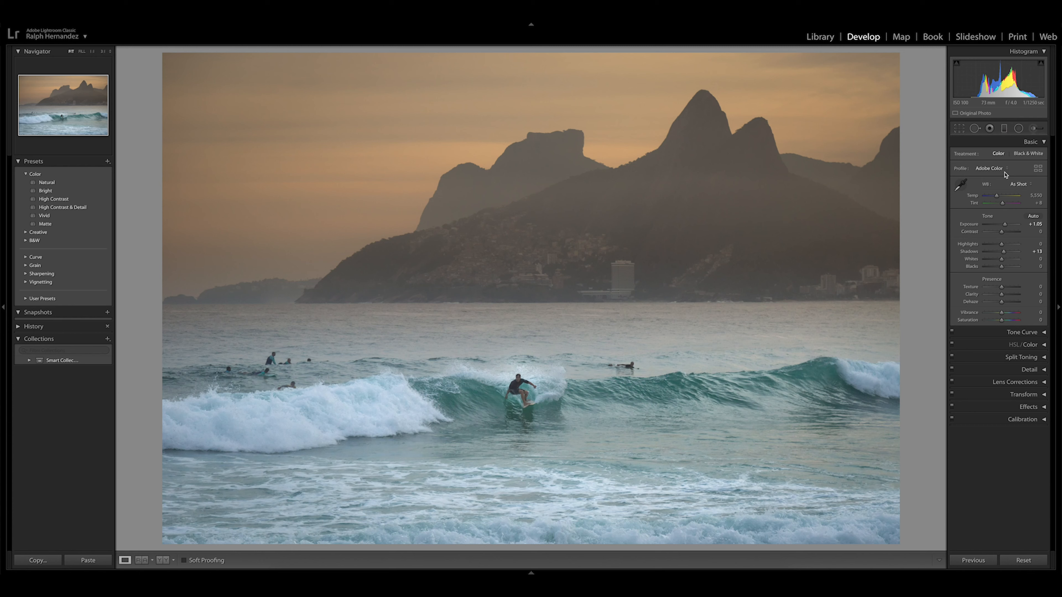
Step: Reopen the water's graduated filter, set its Contrast to 19 and Whites to 20, and close it
left_click(1004, 130)
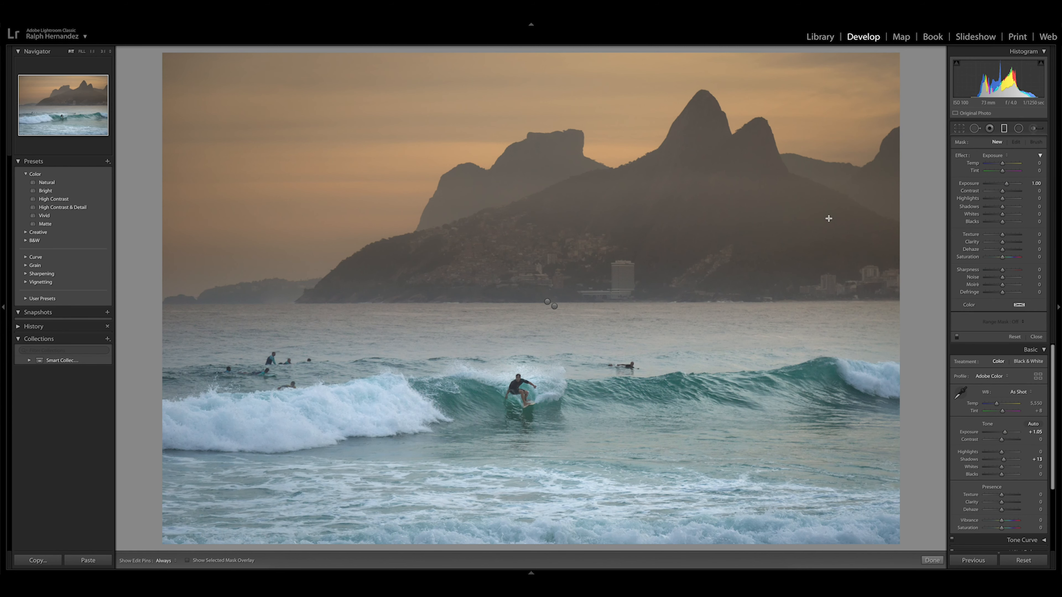
left_click(554, 307)
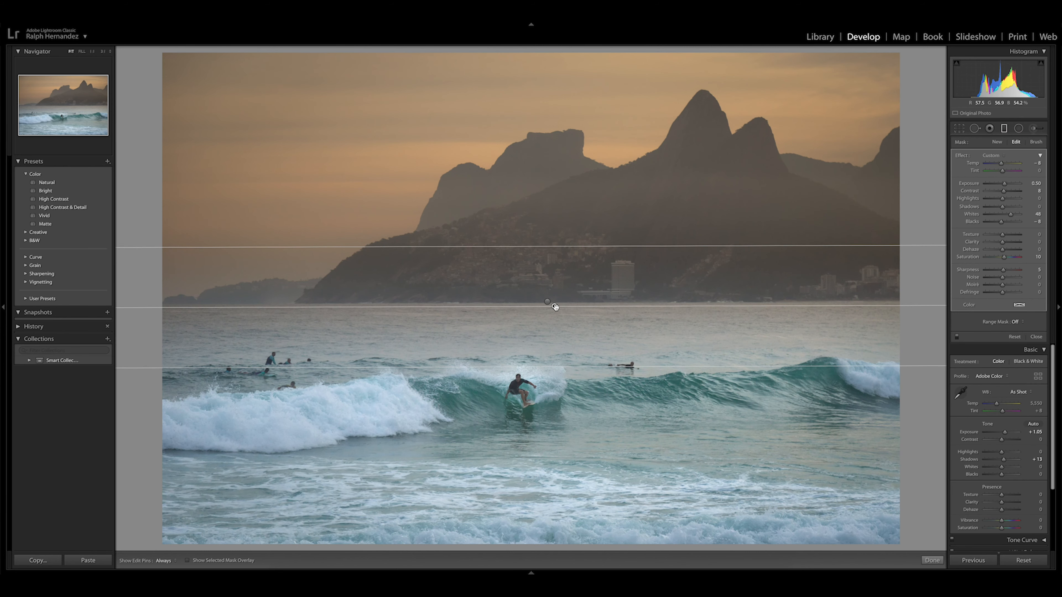
mouse_move(554, 307)
left_click(1004, 192)
left_click_drag(1004, 193, 1007, 216)
left_click(1011, 216)
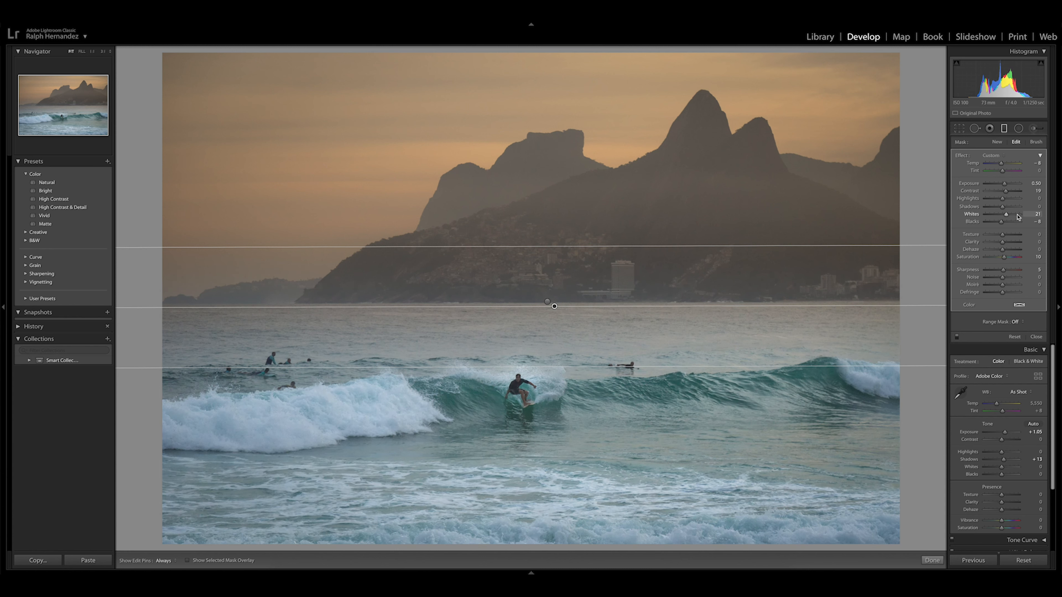
left_click(1041, 214)
type("20")
key("Return")
left_click(1004, 129)
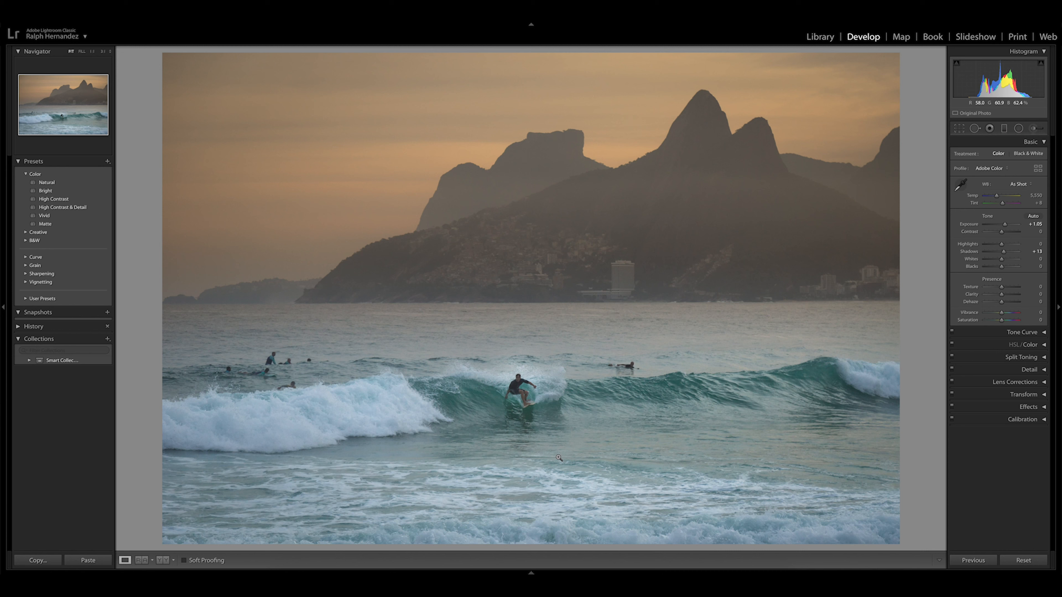
Step: Send the edited photo to Adobe Photoshop CC 2019, rendering it using Lightroom
mouse_move(535, 571)
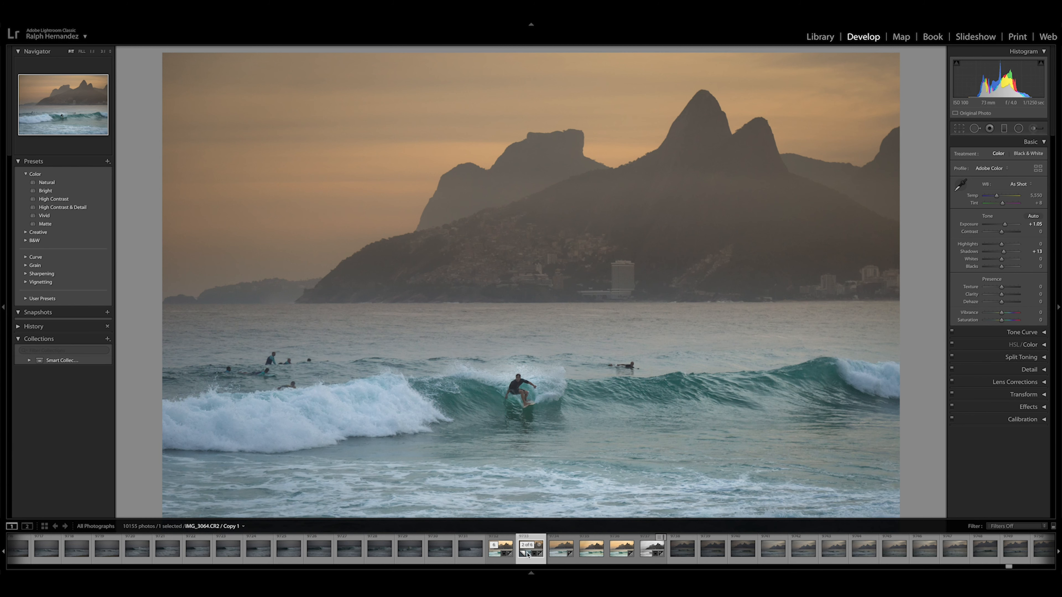
right_click(528, 554)
mouse_move(593, 381)
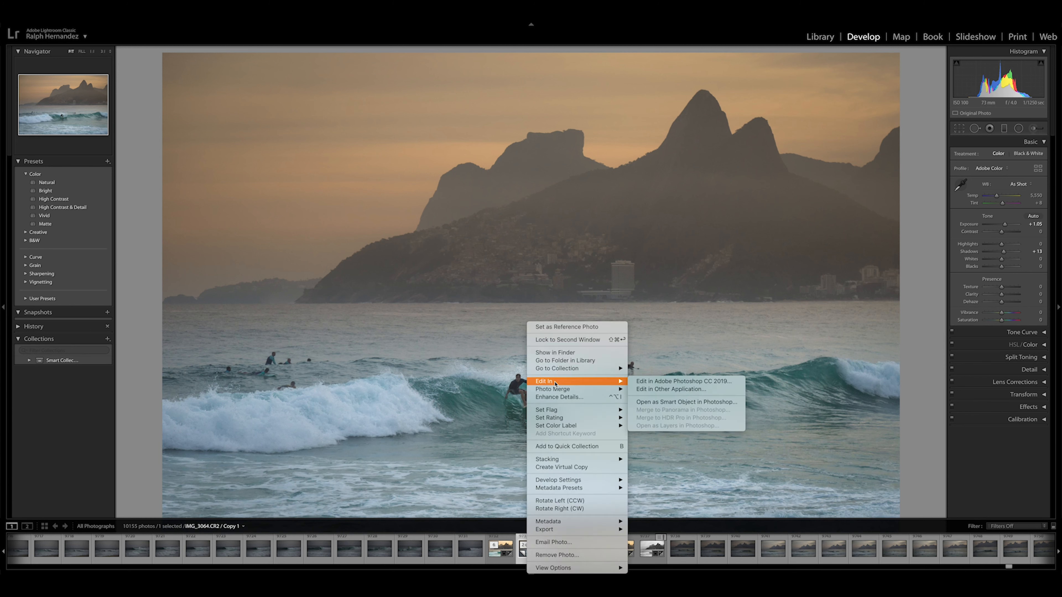
left_click(679, 382)
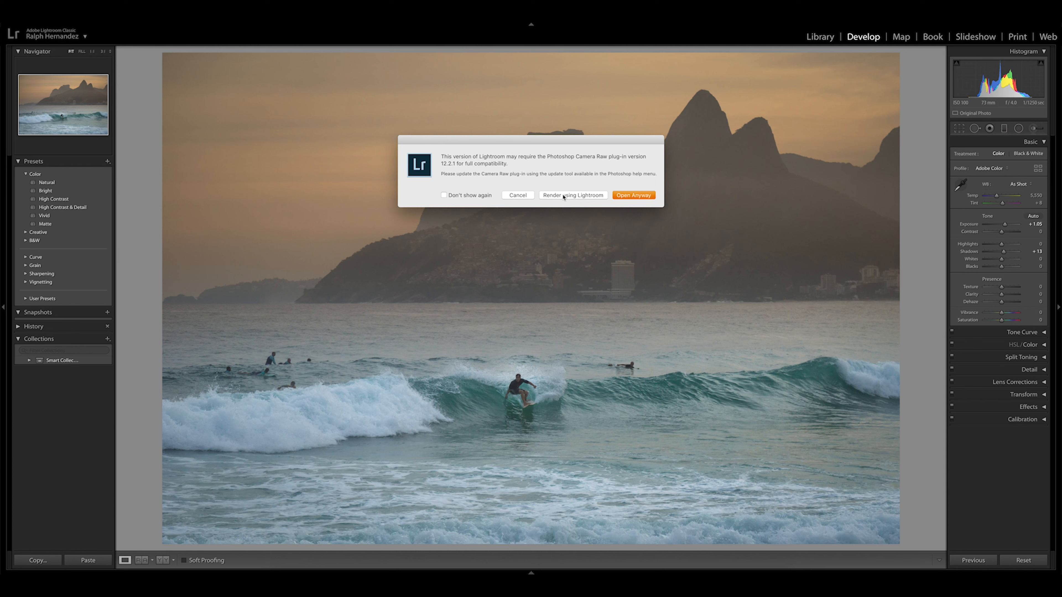
left_click(563, 195)
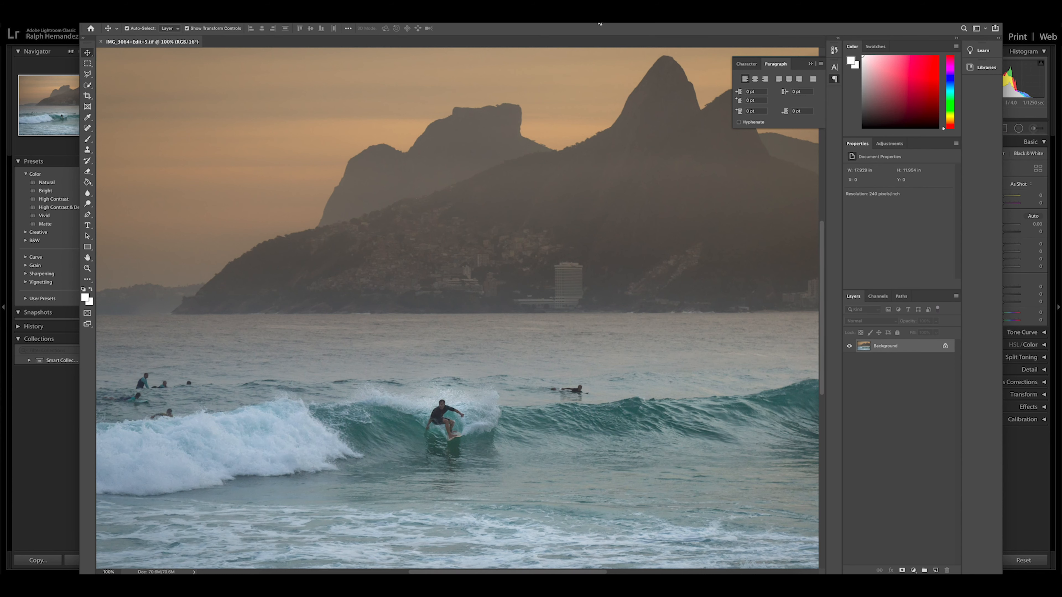
Step: Outline the lone surfer lying in the water behind the wave with the Polygonal Lasso and remove him with a Content-Aware fill
scroll(487, 246, "left", 5)
scroll(487, 246, "down", 2)
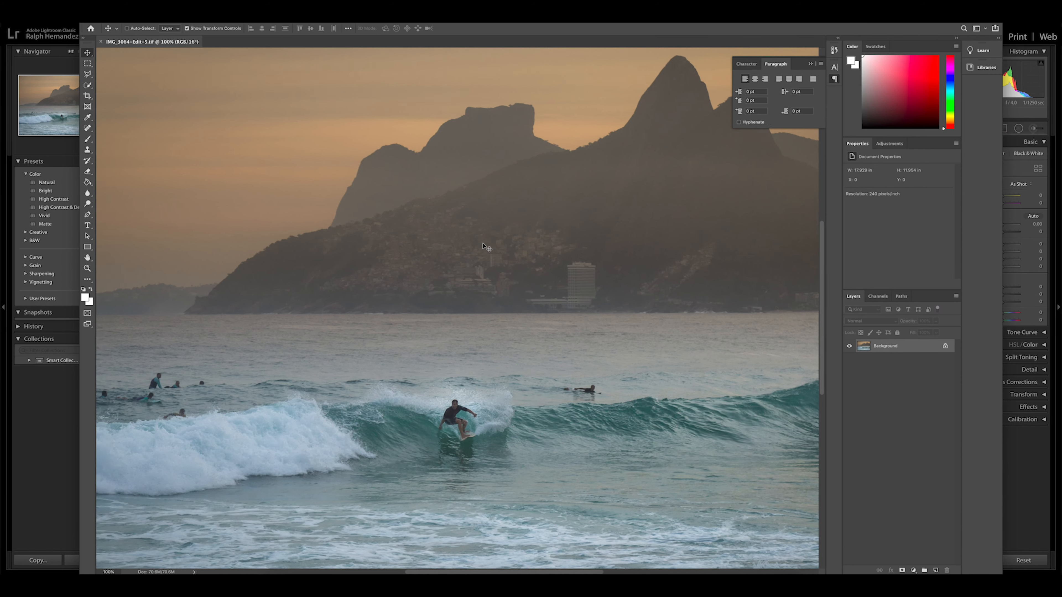
scroll(486, 246, "left", 2)
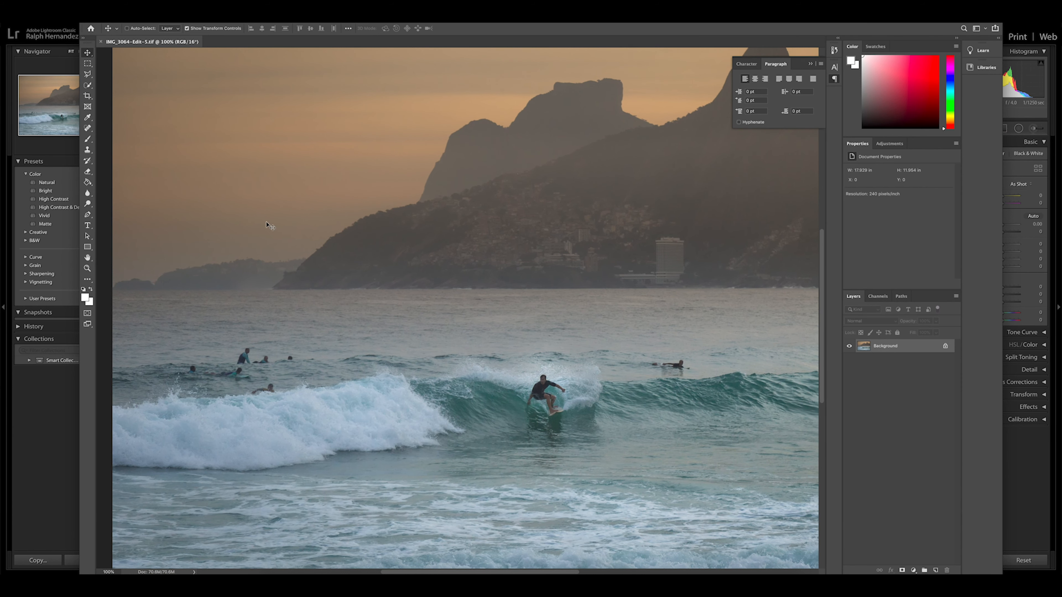
left_click(88, 76)
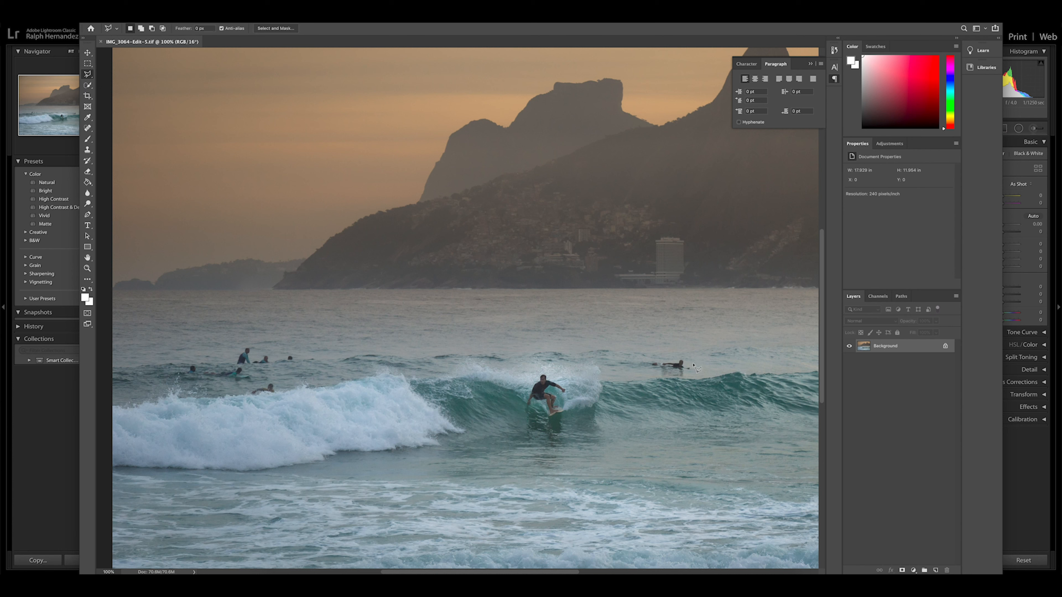
left_click_drag(648, 358, 645, 371)
left_click(659, 370)
left_click(689, 363)
left_click(686, 356)
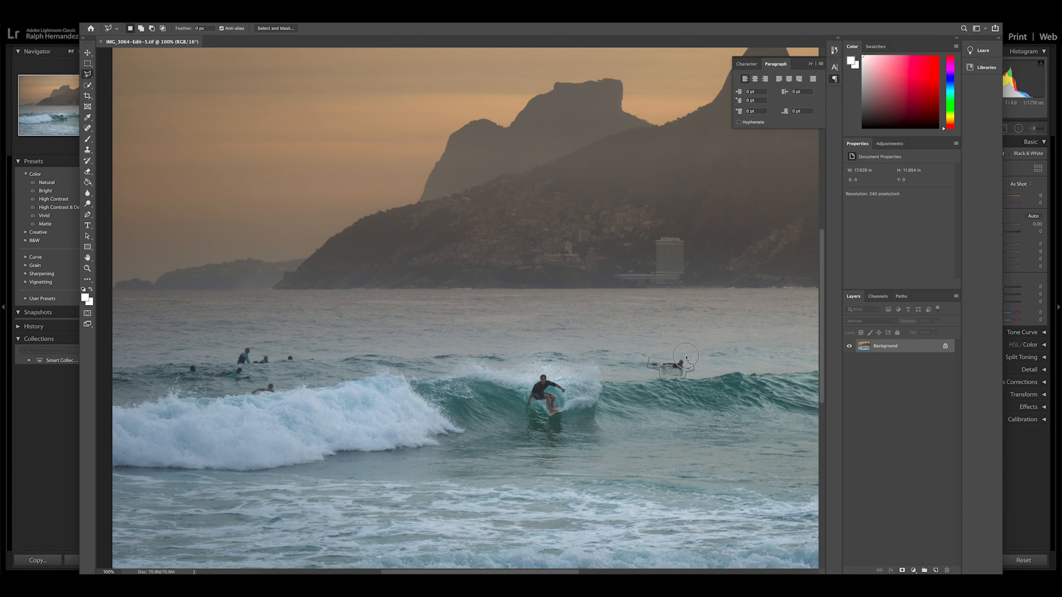
left_click(649, 358)
right_click(675, 367)
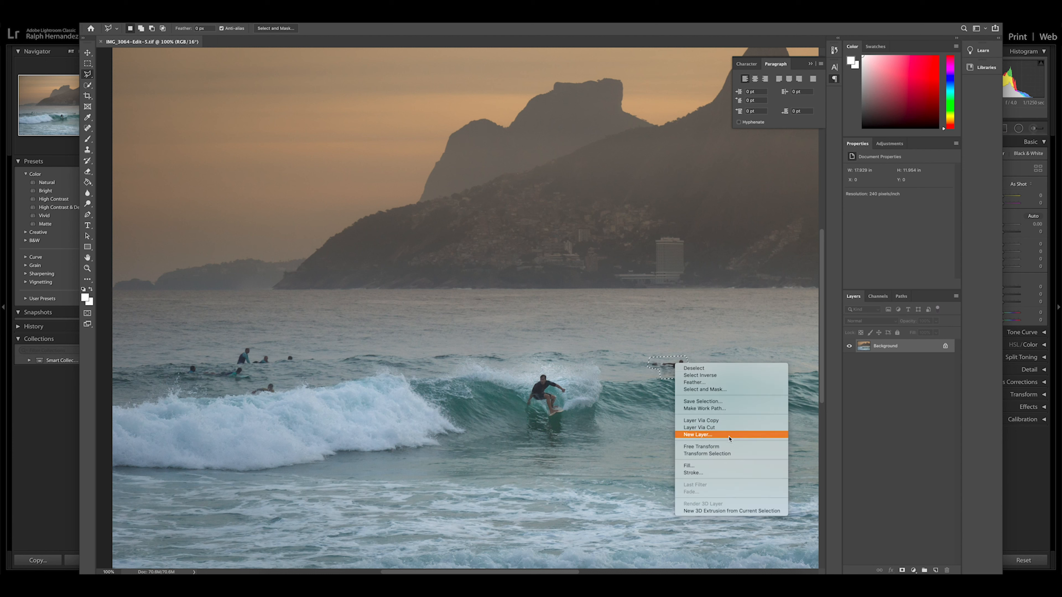
left_click(707, 465)
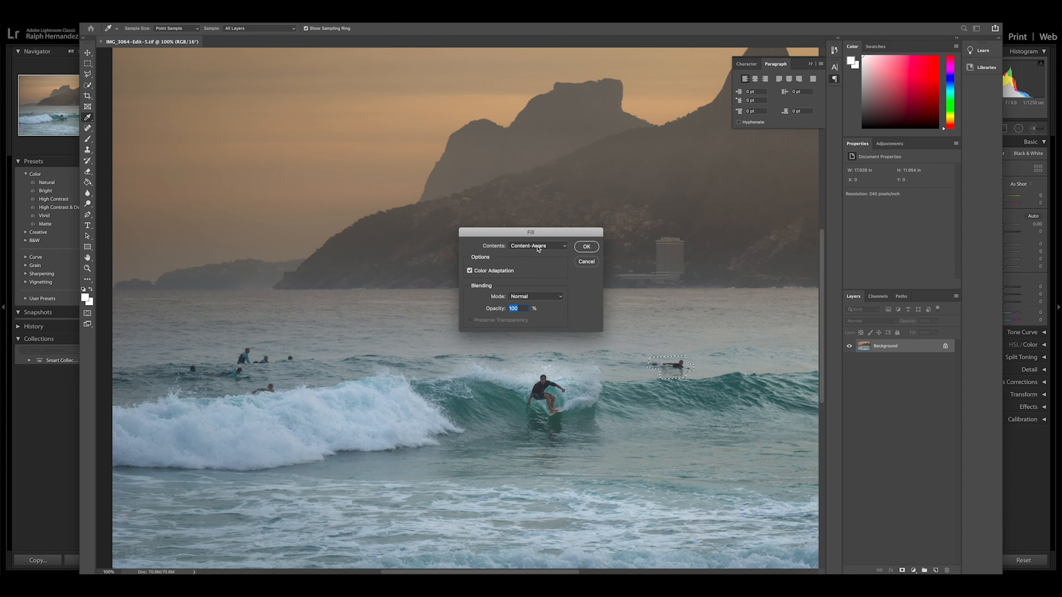
left_click(586, 246)
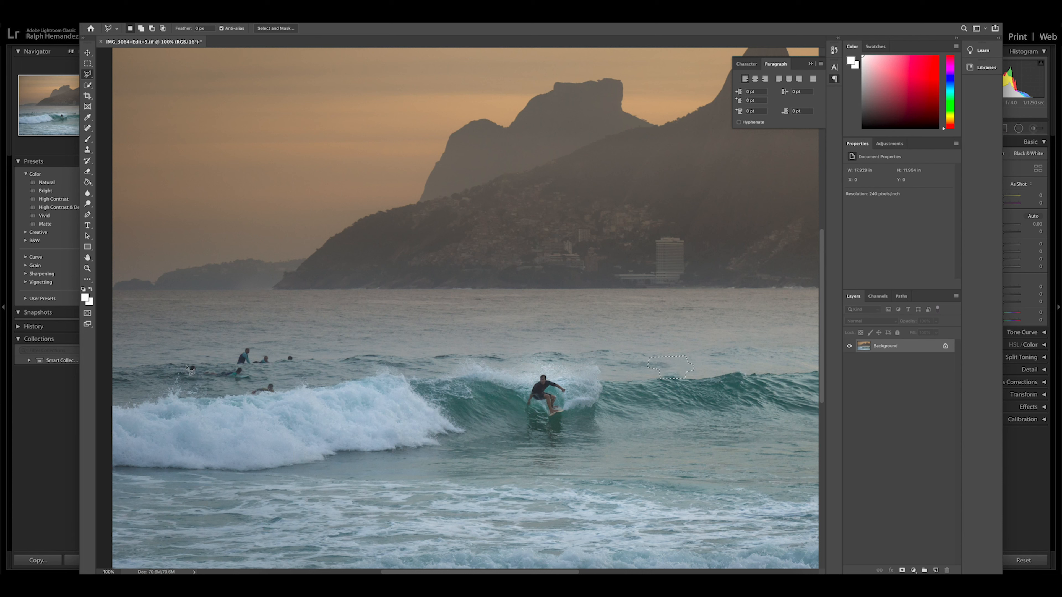
Step: Remove the background surfer just above the white foam and the rightmost one of the group behind it with lasso selections and fills
mouse_move(249, 386)
left_mouse_down()
mouse_move(255, 399)
mouse_move(279, 388)
mouse_move(248, 387)
left_mouse_up()
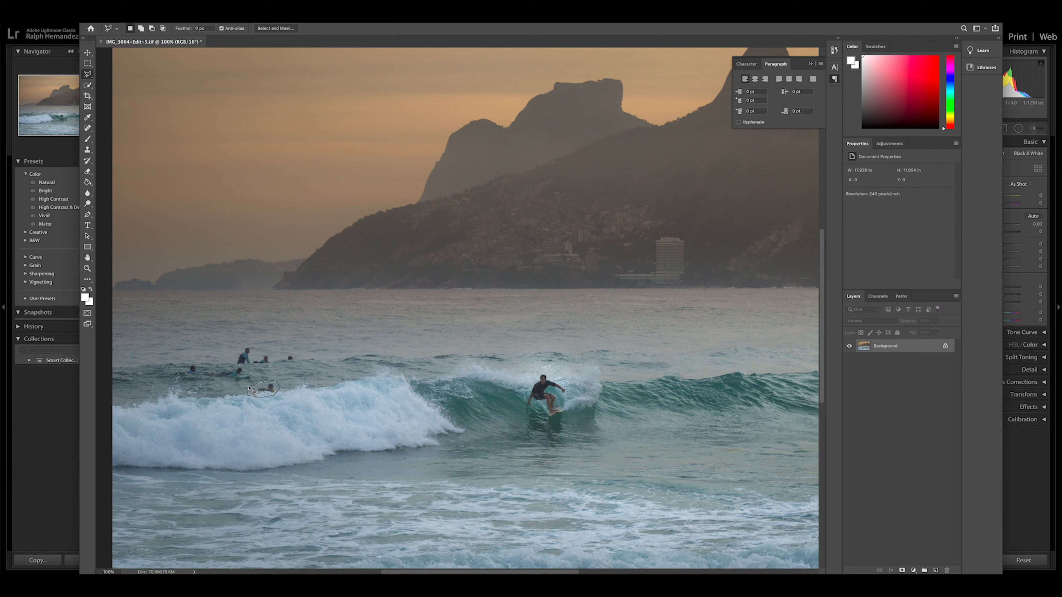
right_click(276, 400)
left_click(294, 428)
left_click(285, 353)
right_click(287, 357)
left_click(355, 459)
Step: Select and fill the remaining background surfers behind the breaking foam so only the surfer riding the wave is left
left_click(271, 355)
left_click(233, 363)
left_click(272, 355)
right_click(252, 354)
left_click(321, 456)
right_click(195, 368)
left_click(263, 469)
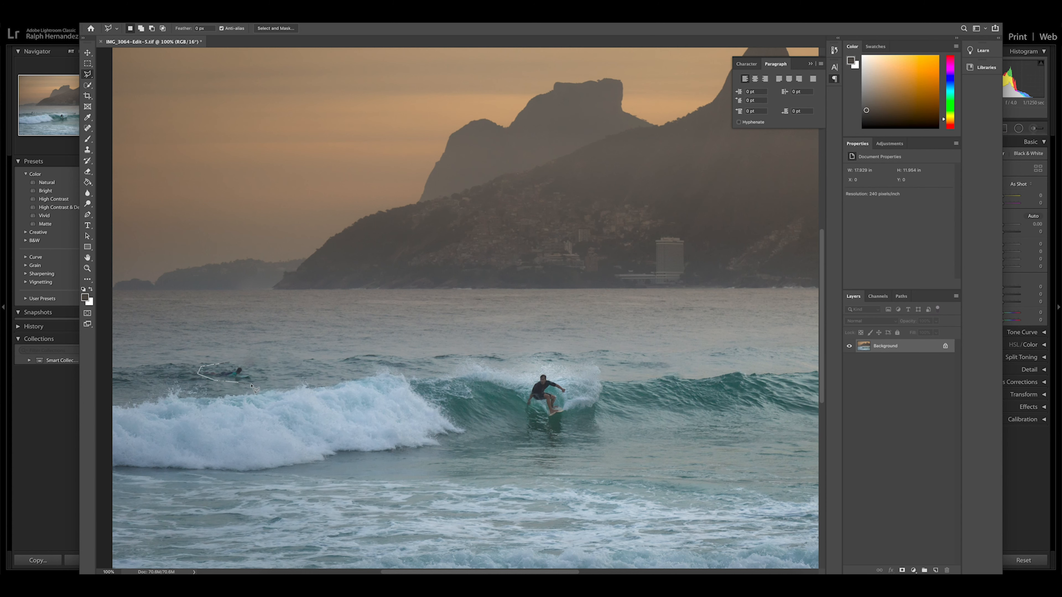
key("shift+BackSpace")
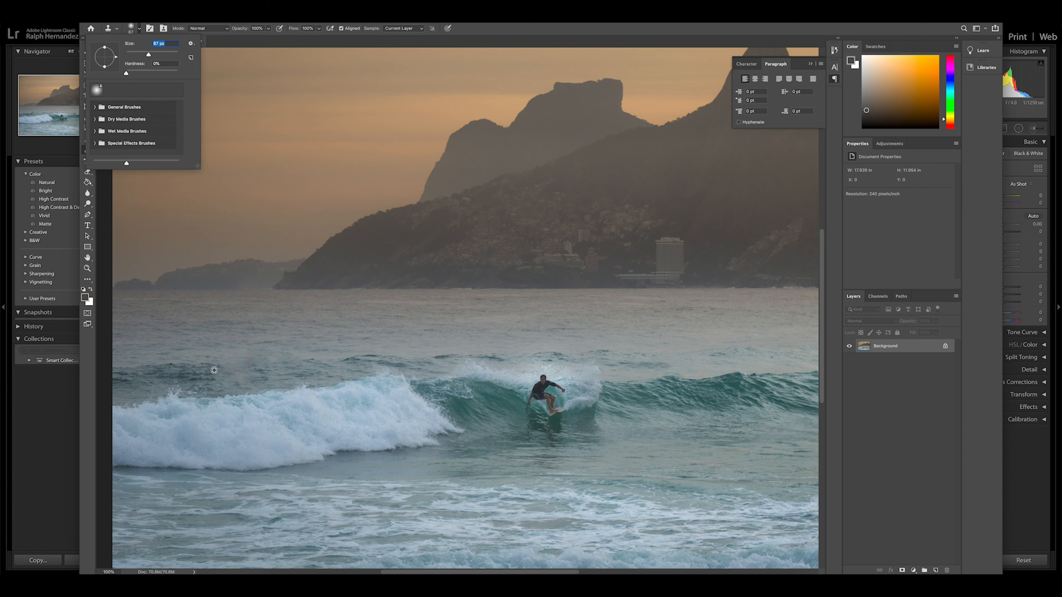
Step: Sample the clean water behind the breaking foam with the Clone Stamp to retouch the filled area, and return to the Move tool
left_click(210, 371, "alt")
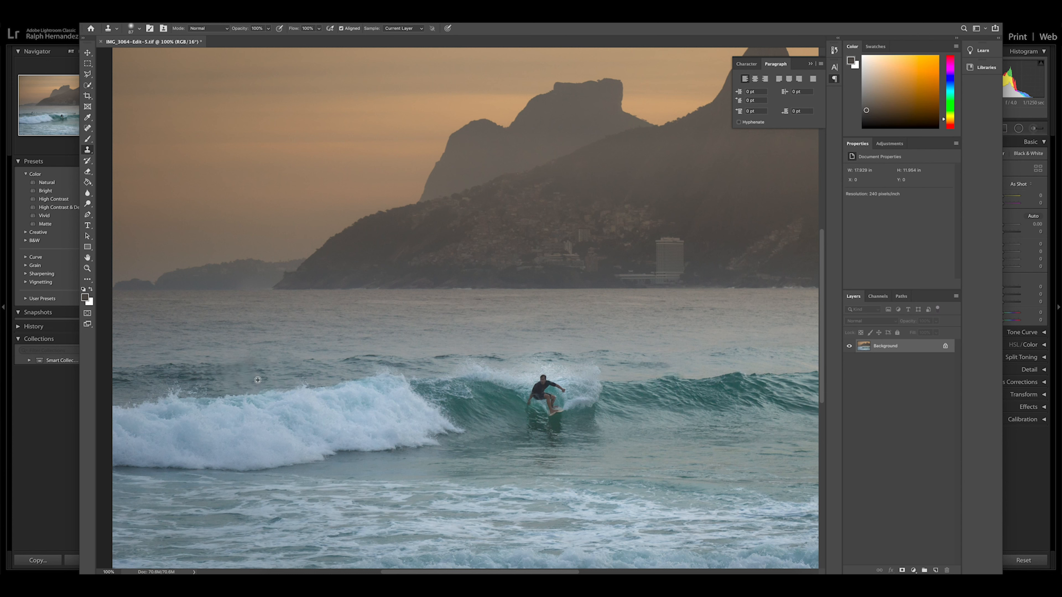
key("v")
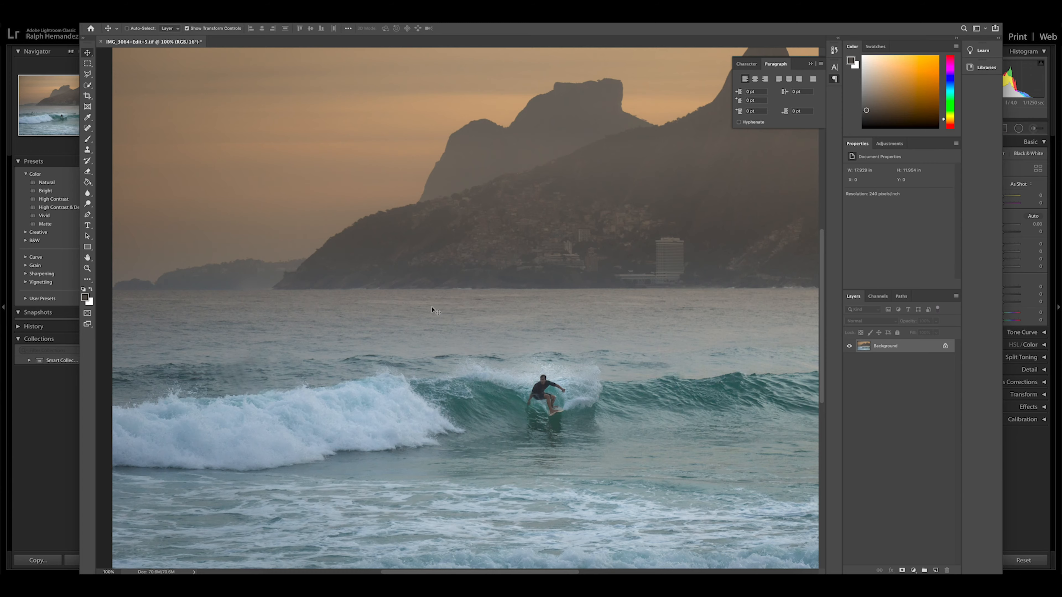
scroll(432, 309, "up", 1)
key("s")
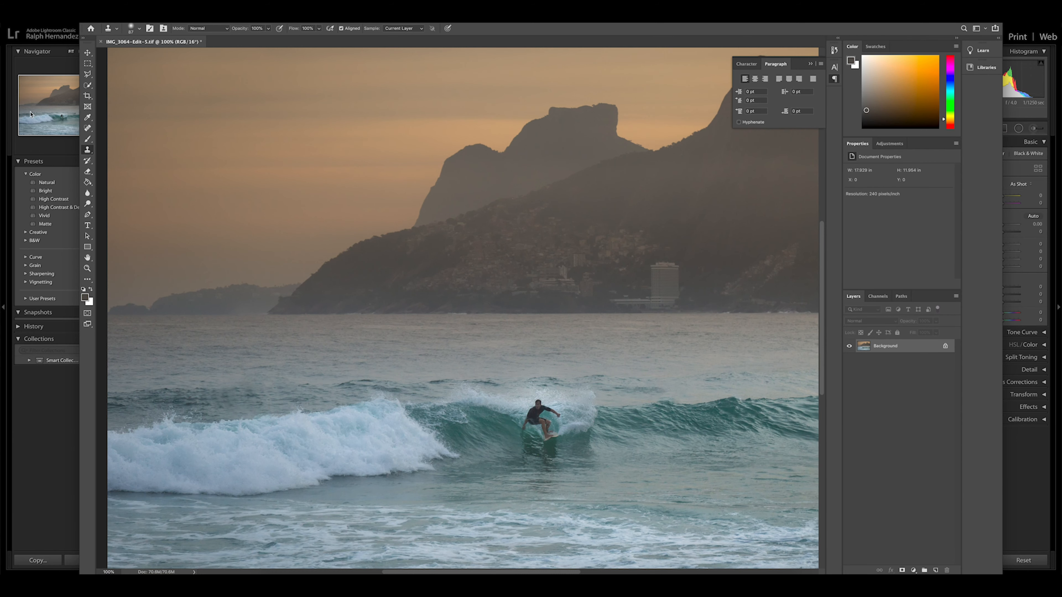
left_click(88, 53)
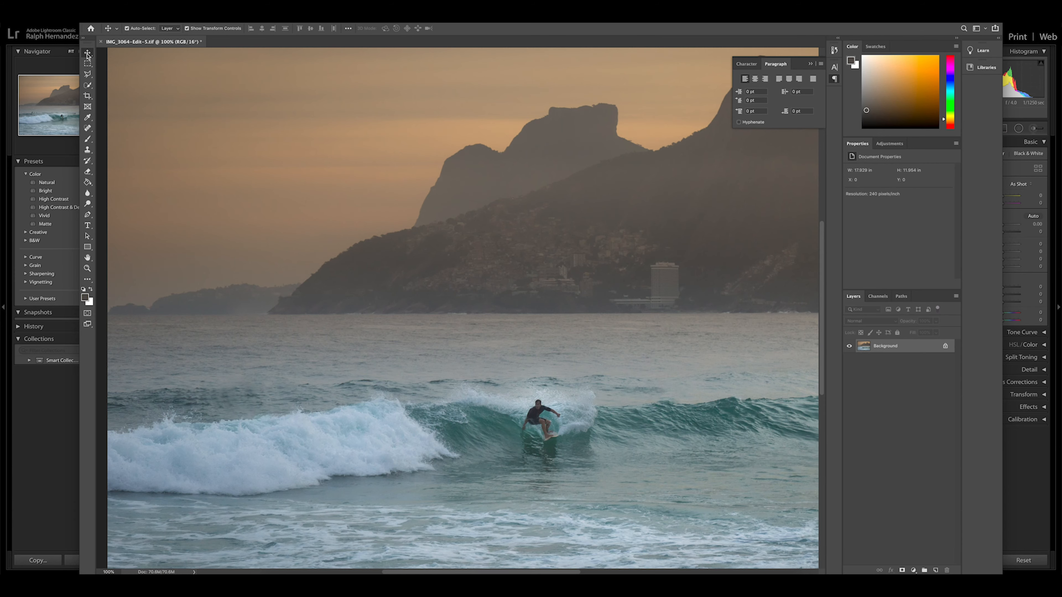
Step: Close IMG_3064-Edit-5.tif and save its changes so the retouched photo returns to Lightroom
key("super+minus")
key("super+minus")
key("super+plus")
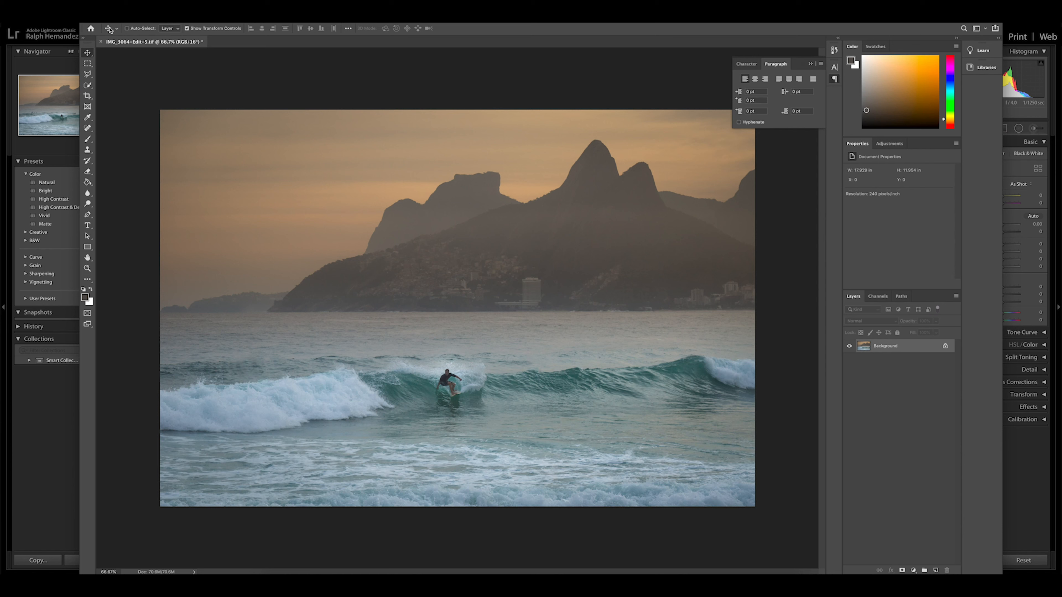
key("super+w")
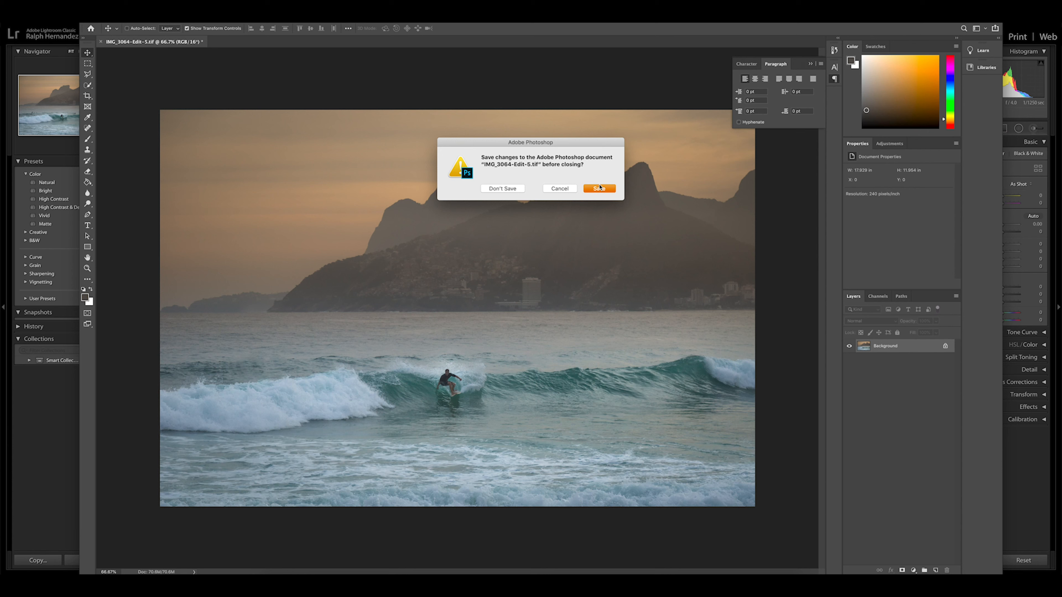
left_click(599, 189)
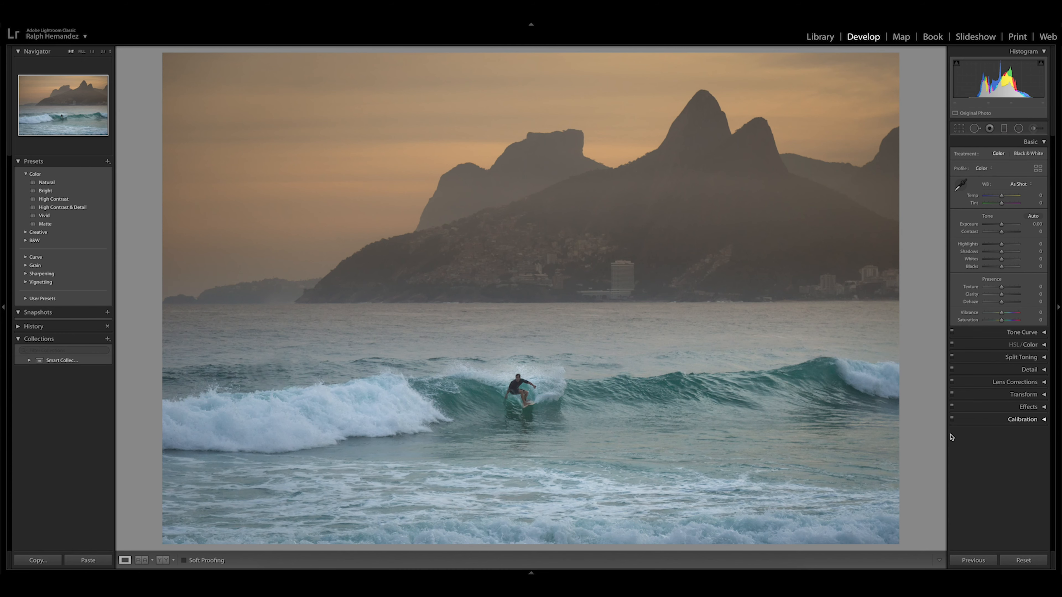
Step: Compare the unedited original surf photo with the finished IMG_3064-Edit-5.tif in the Develop module
mouse_move(502, 566)
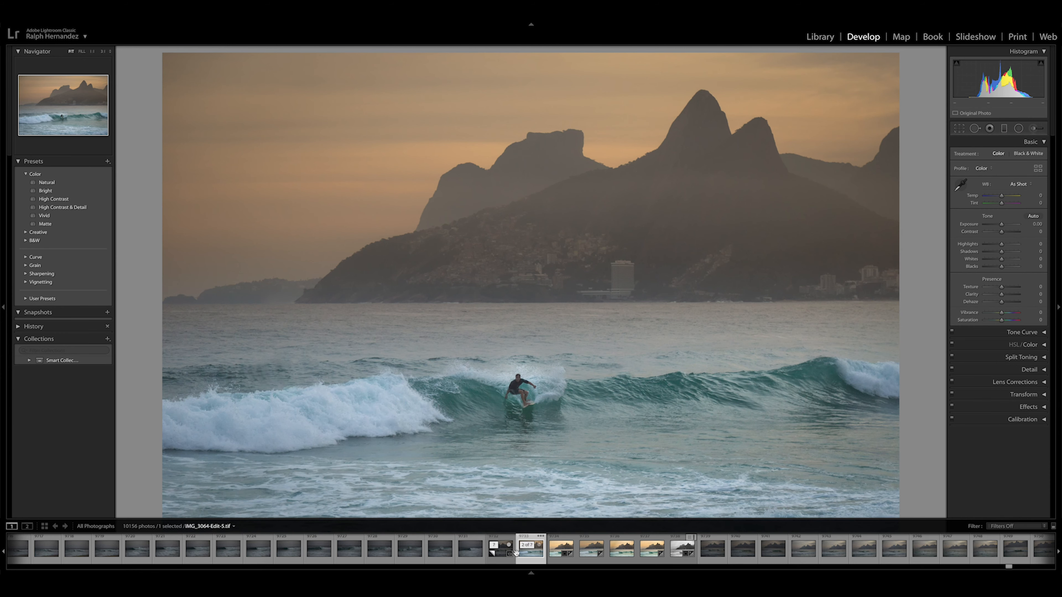
left_click(500, 554)
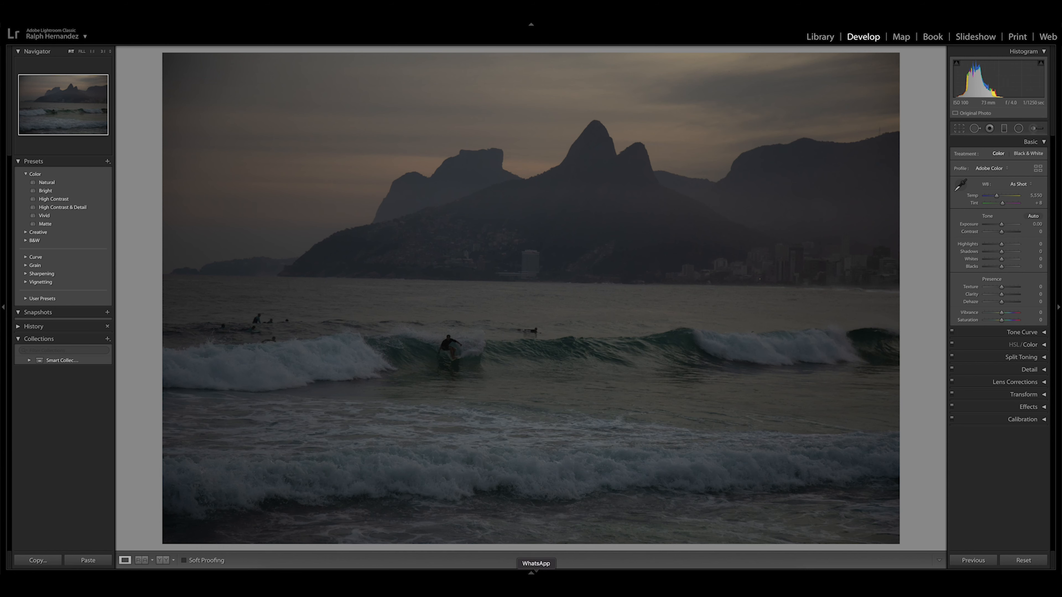
mouse_move(531, 572)
left_click(562, 555)
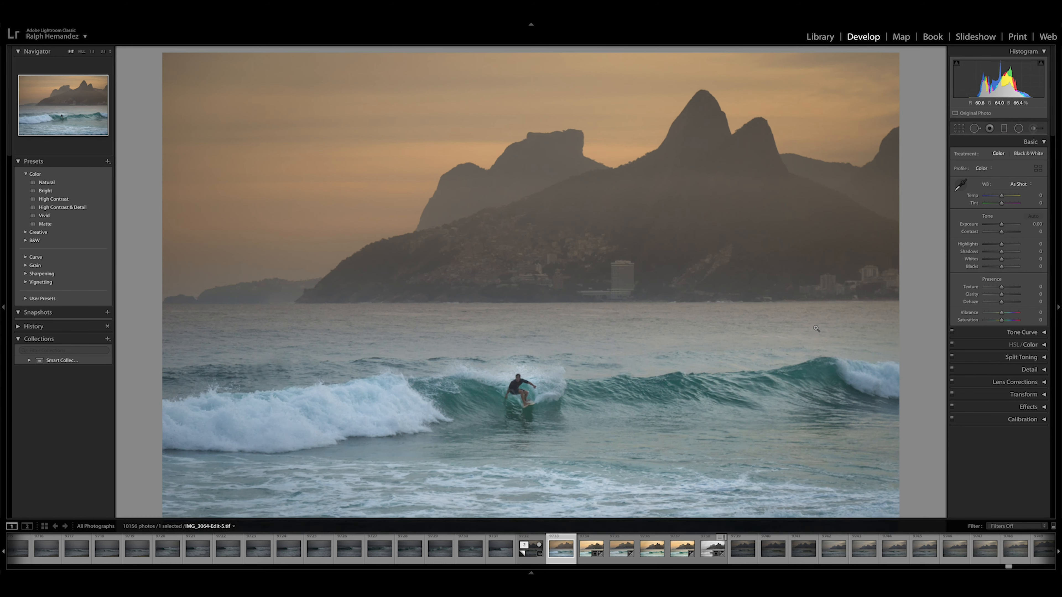